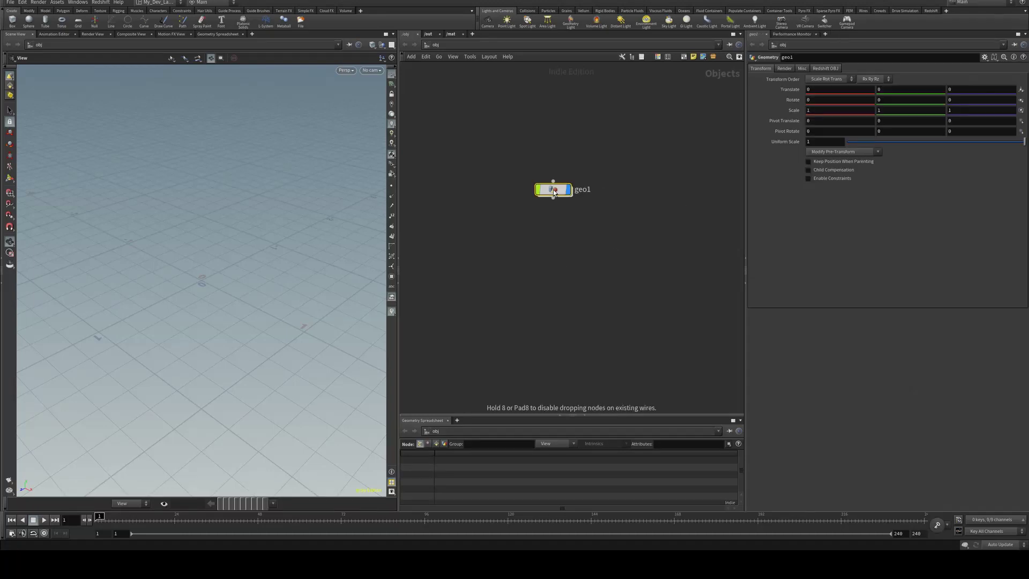
- Create a geo1 Geometry object and dive inside its network
{"action": "key", "text": "Return"}
- Add a Grid node and a Sphere node inside geo1
{"action": "key", "text": "Tab"}
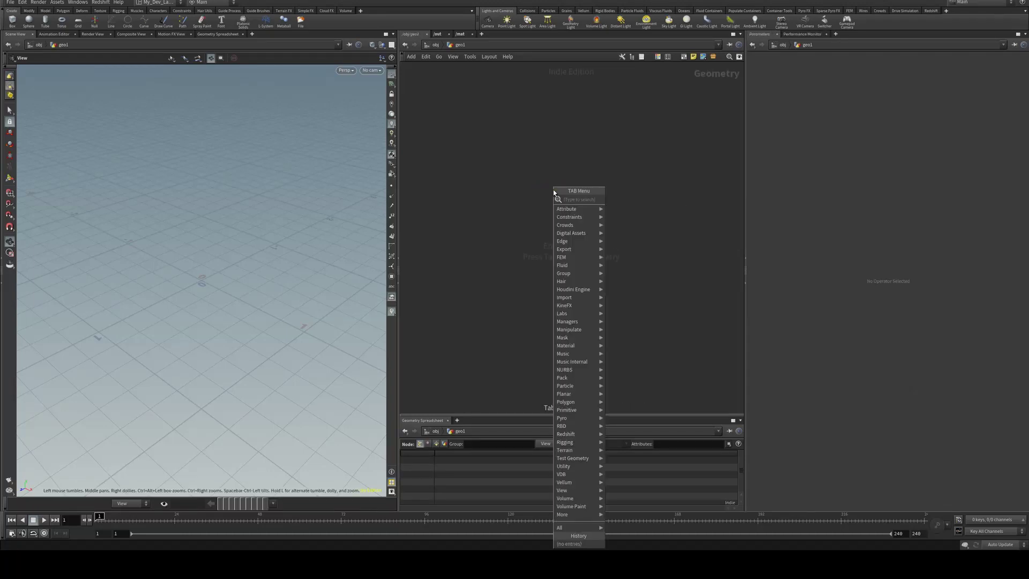
{"action": "type", "text": "grid"}
{"action": "key", "text": "Return"}
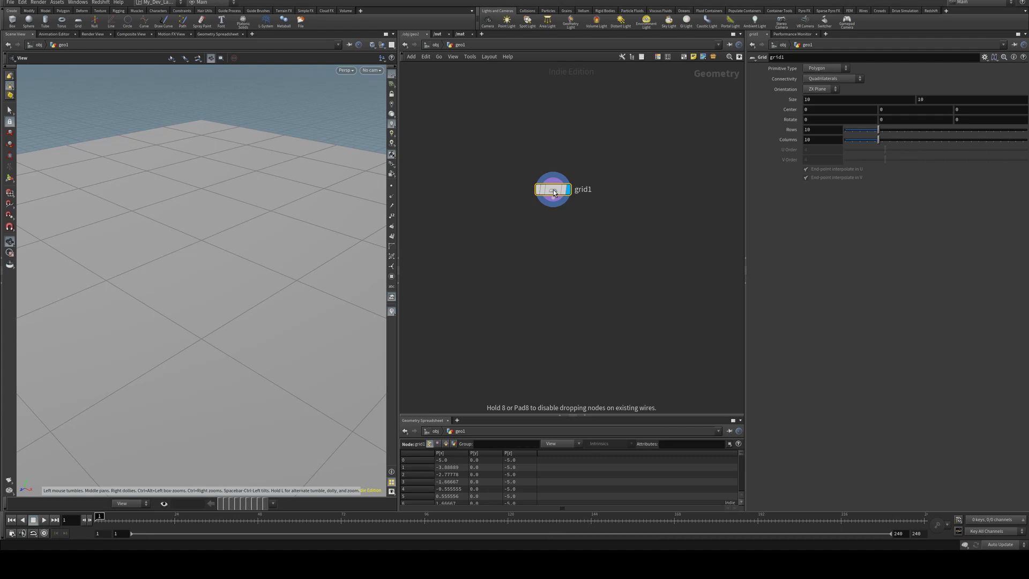
{"action": "left_click", "coordinate": [555, 193]}
{"action": "key", "text": "Tab"}
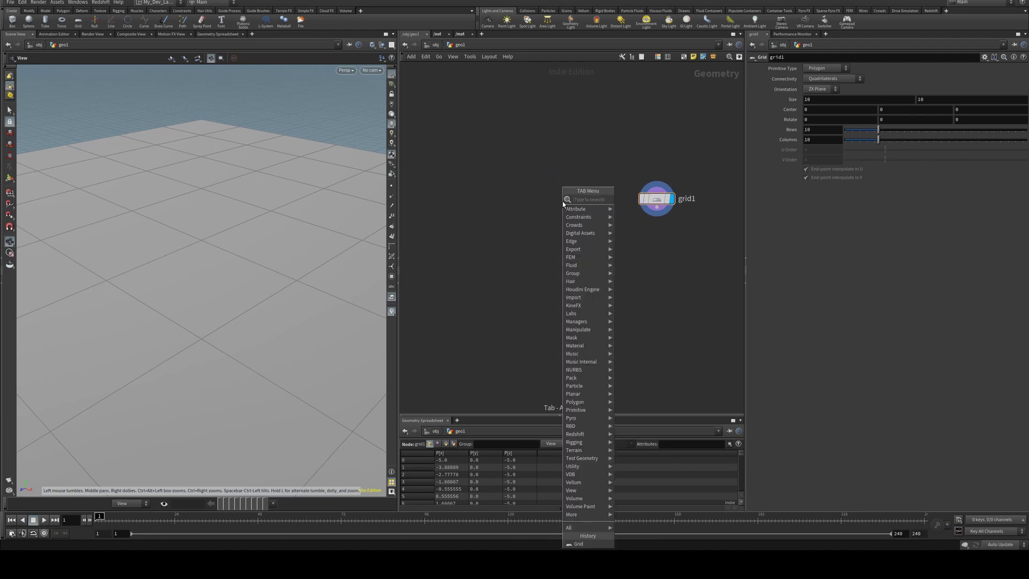
{"action": "type", "text": "sphere"}
{"action": "key", "text": "Return"}
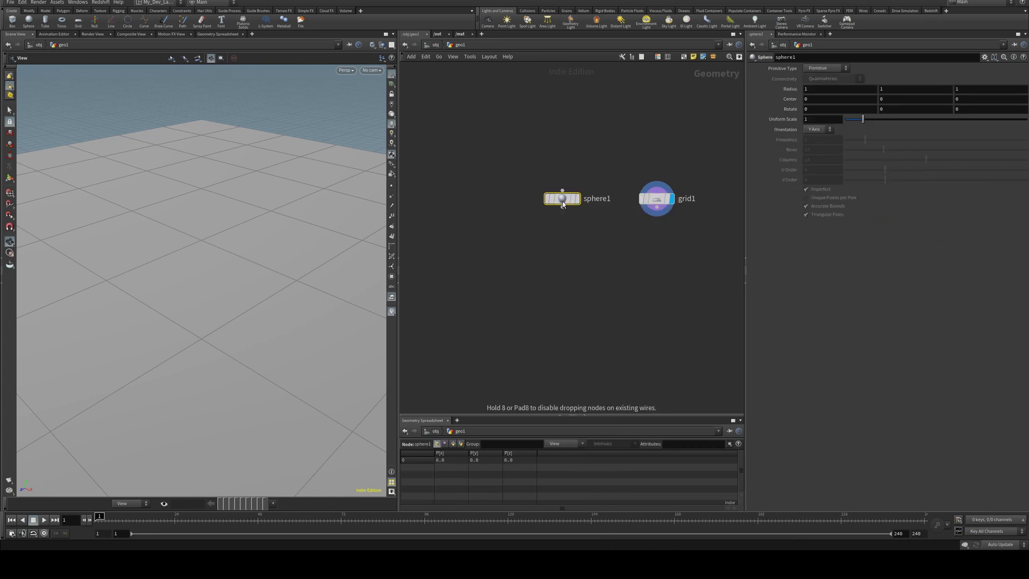
{"action": "left_click", "coordinate": [562, 199]}
- Add an Attribute Randomize node fed by grid1 that writes a piece attribute
{"action": "key", "text": "Tab"}
{"action": "type", "text": "at"}
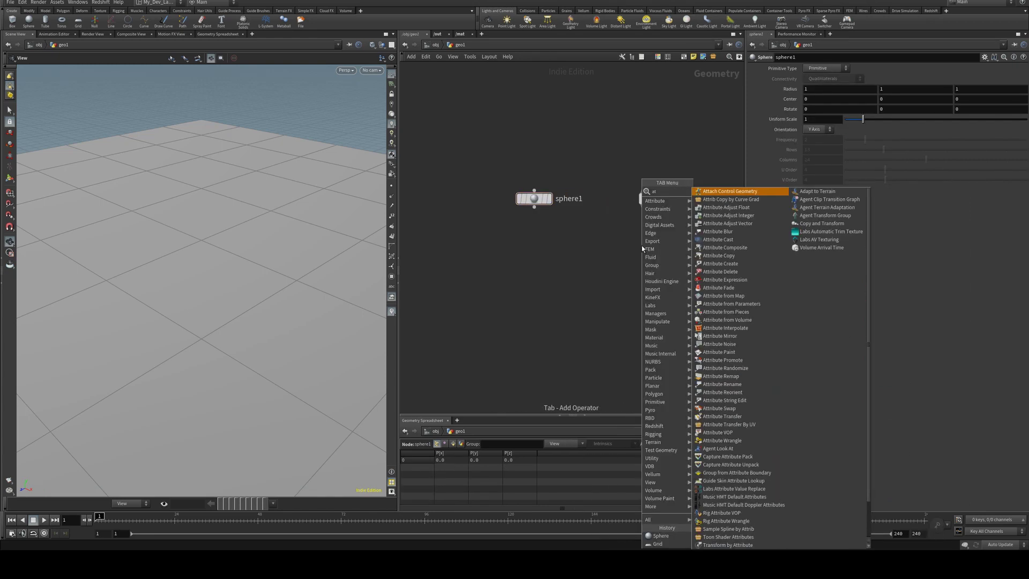
{"action": "type", "text": "tribute rand"}
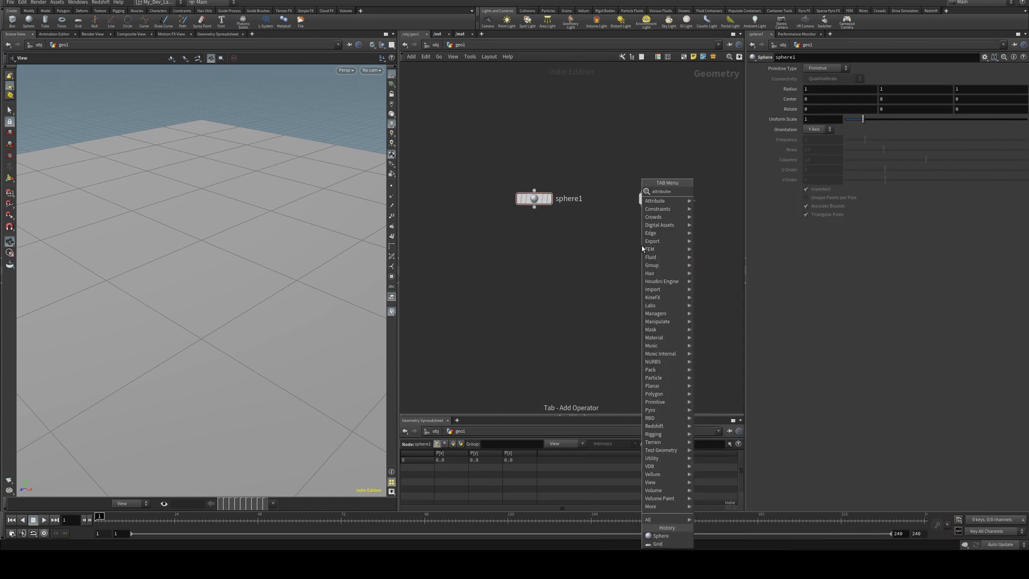
{"action": "key", "text": "Return"}
{"action": "left_click", "coordinate": [641, 246]}
{"action": "left_click", "coordinate": [656, 208]}
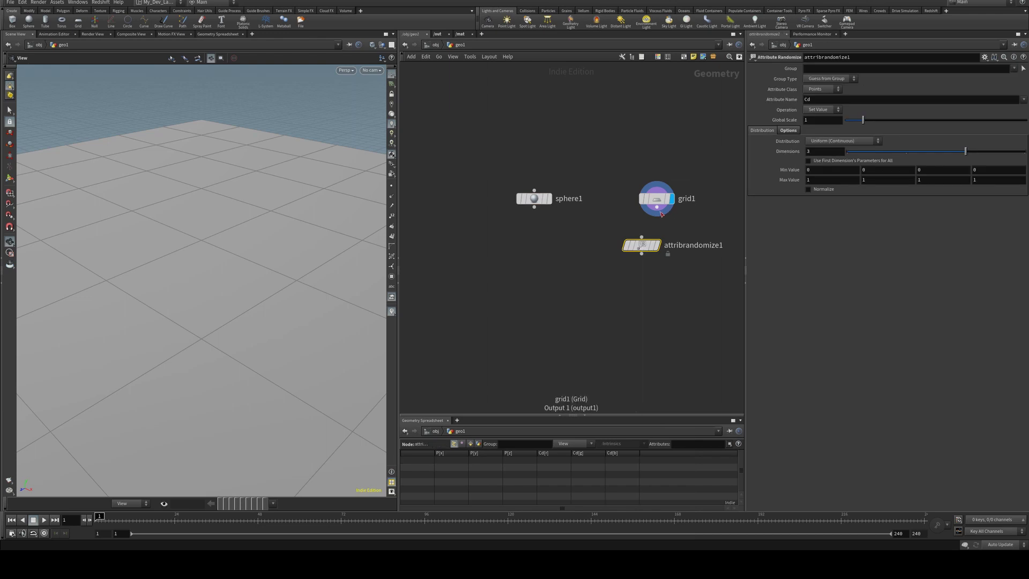
{"action": "left_click", "coordinate": [641, 237]}
{"action": "left_click_drag", "start_coordinate": [641, 246], "coordinate": [656, 248]}
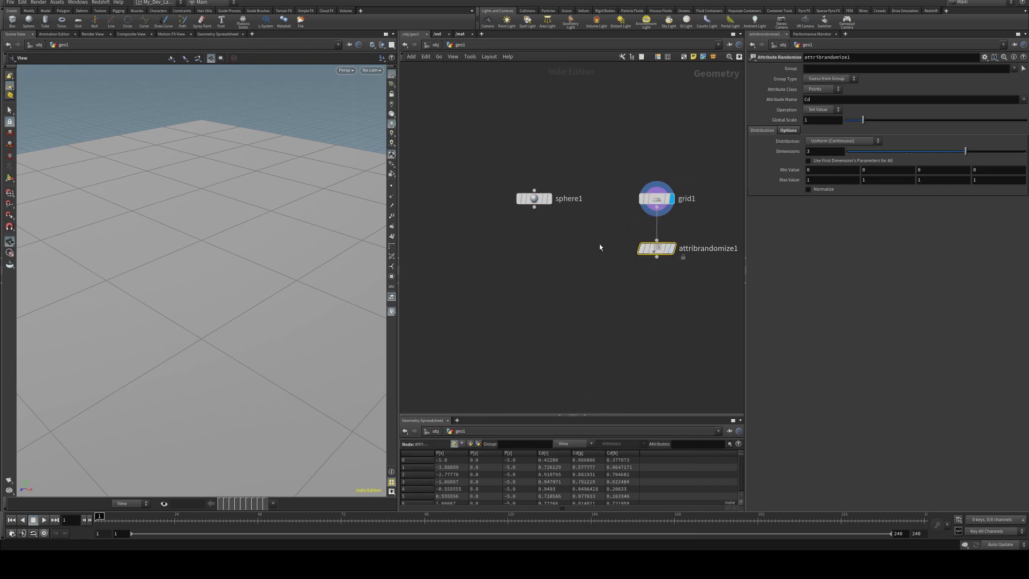
{"action": "left_click", "coordinate": [827, 101]}
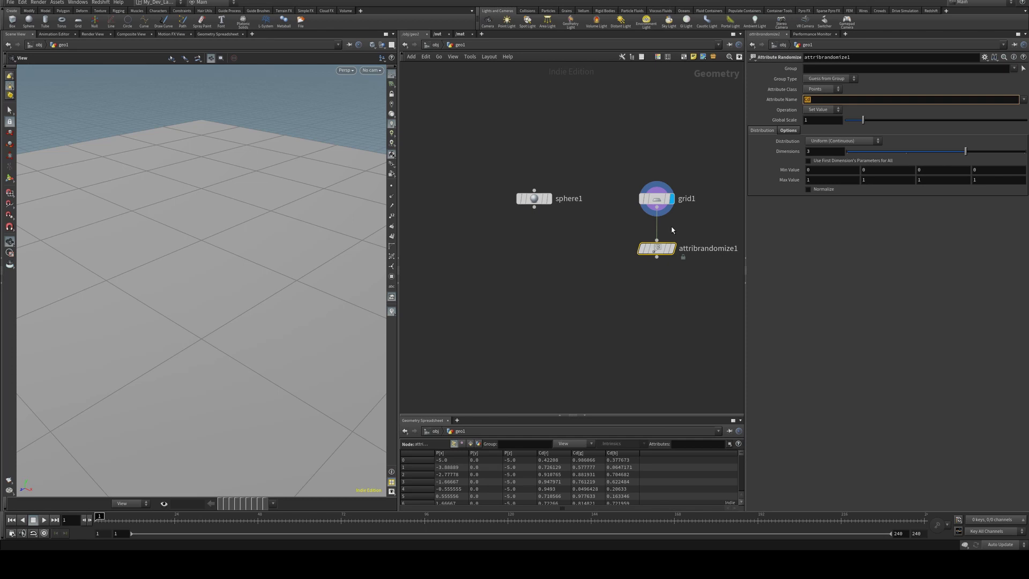
{"action": "type", "text": "piece"}
{"action": "key", "text": "Return"}
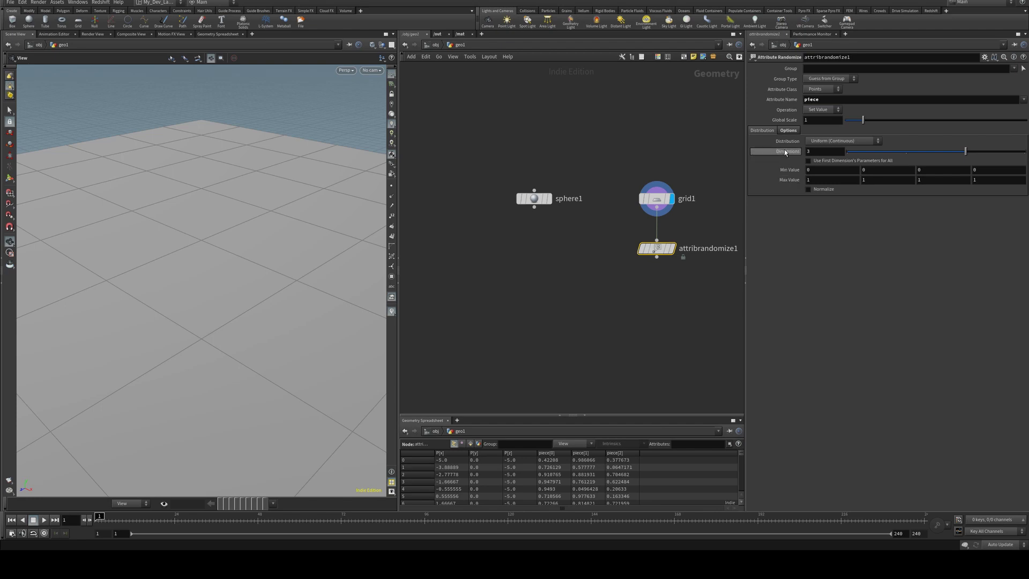
- Set attribrandomize1 to Uniform (Discrete), 1 dimension, and Max Value npoints("../grid1"), evaluating to 100
{"action": "left_click", "coordinate": [834, 142]}
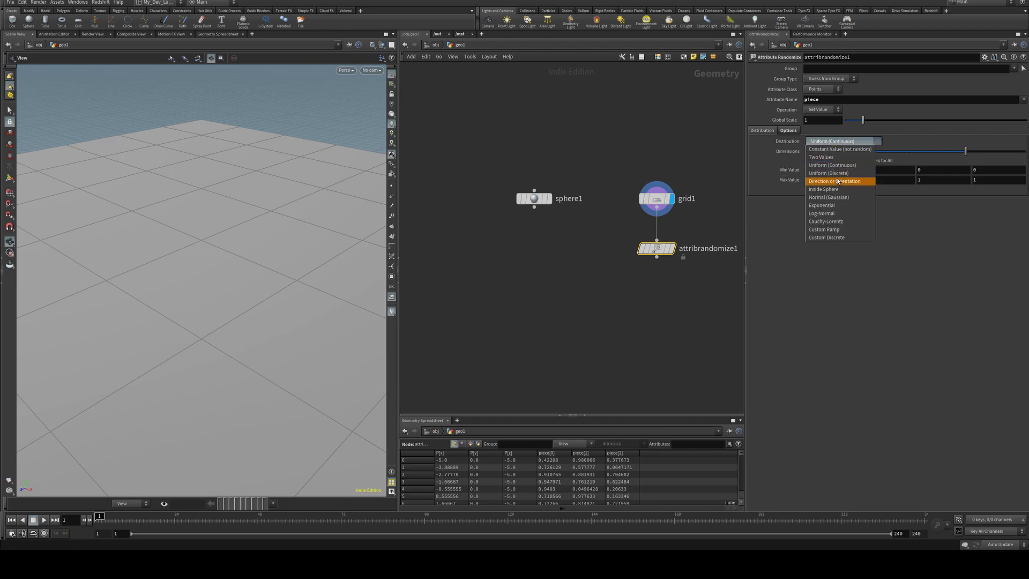
{"action": "left_click", "coordinate": [828, 173]}
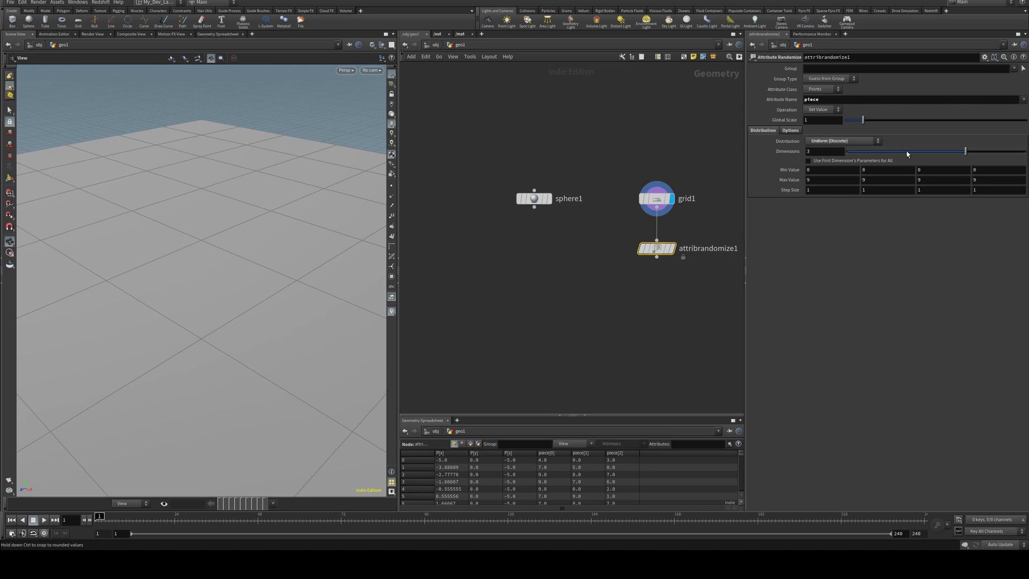
{"action": "left_click_drag", "start_coordinate": [907, 155], "coordinate": [846, 155]}
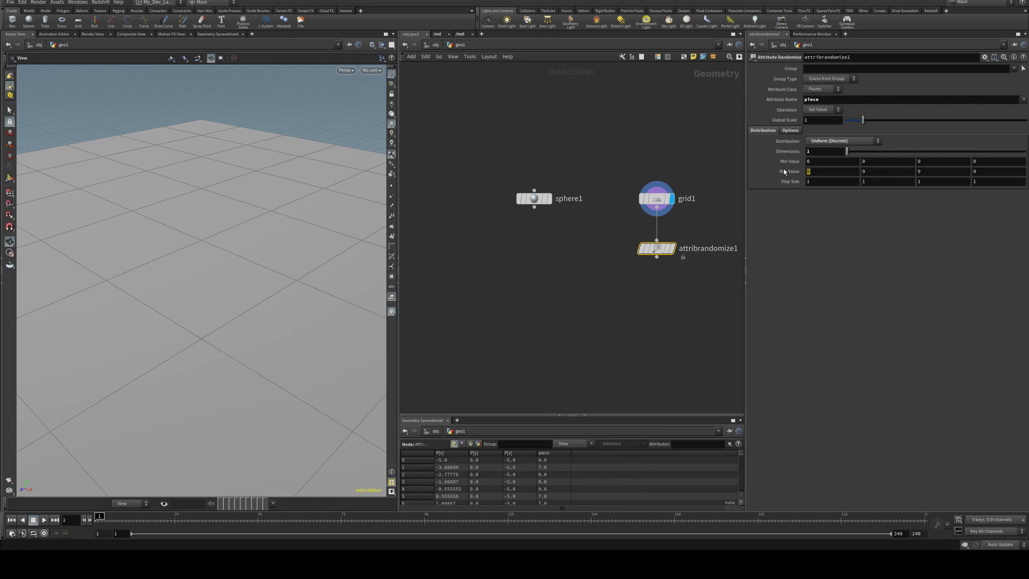
{"action": "double_click", "coordinate": [807, 174]}
{"action": "type", "text": "npoint"}
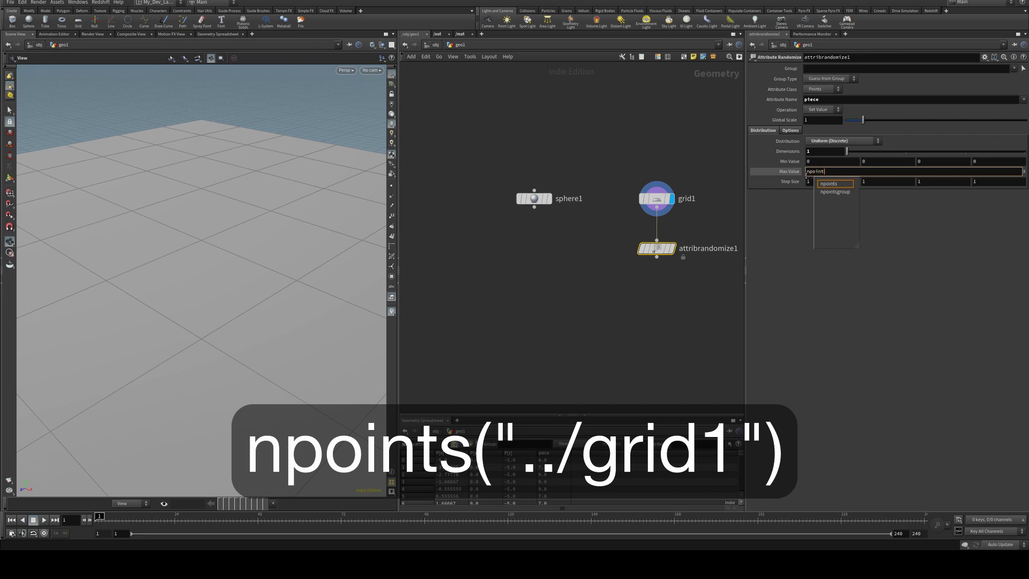
{"action": "type", "text": "s("}
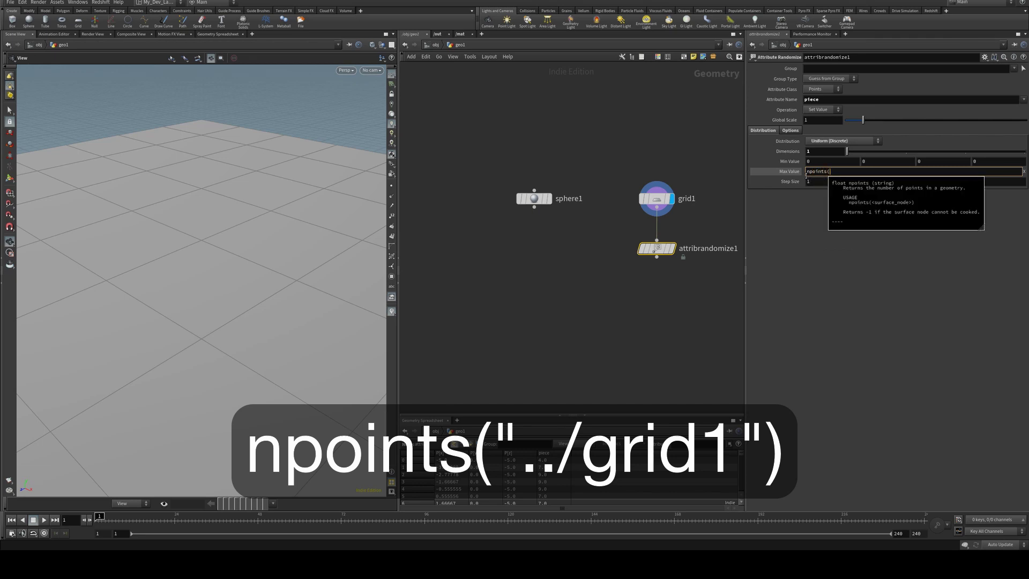
{"action": "type", "text": "\".."}
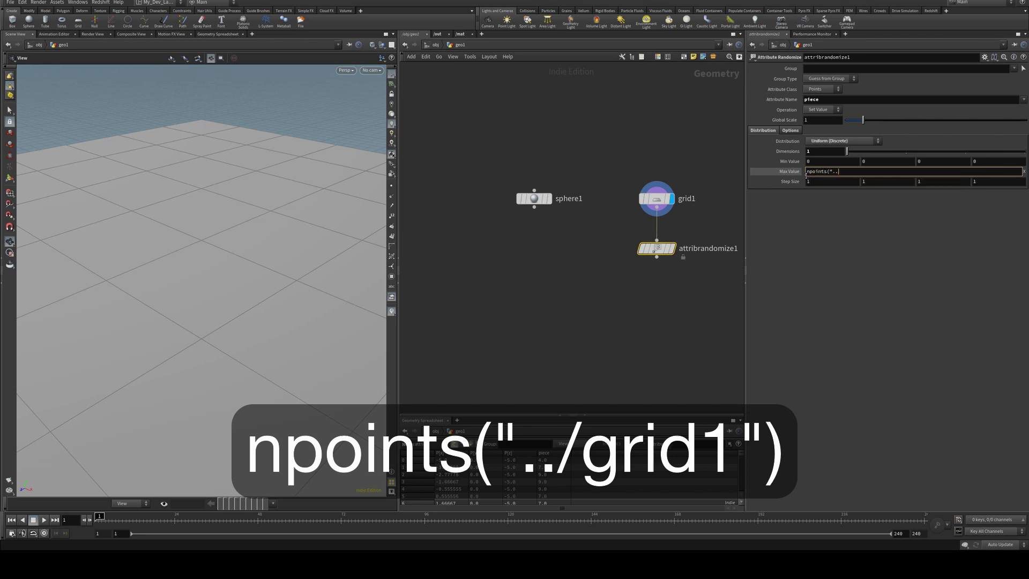
{"action": "type", "text": "/grid1\")"}
{"action": "key", "text": "Return"}
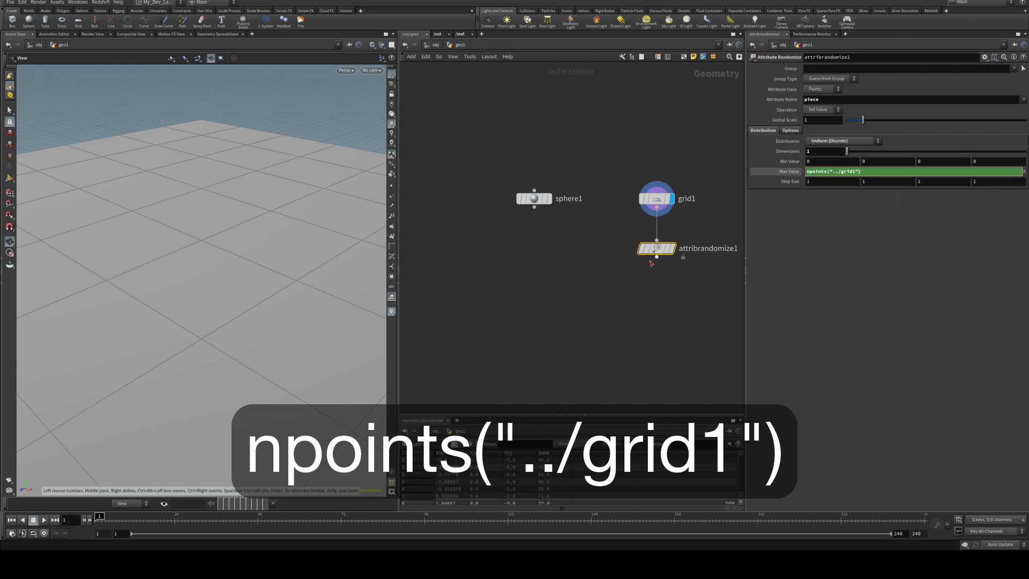
{"action": "left_click", "coordinate": [781, 171]}
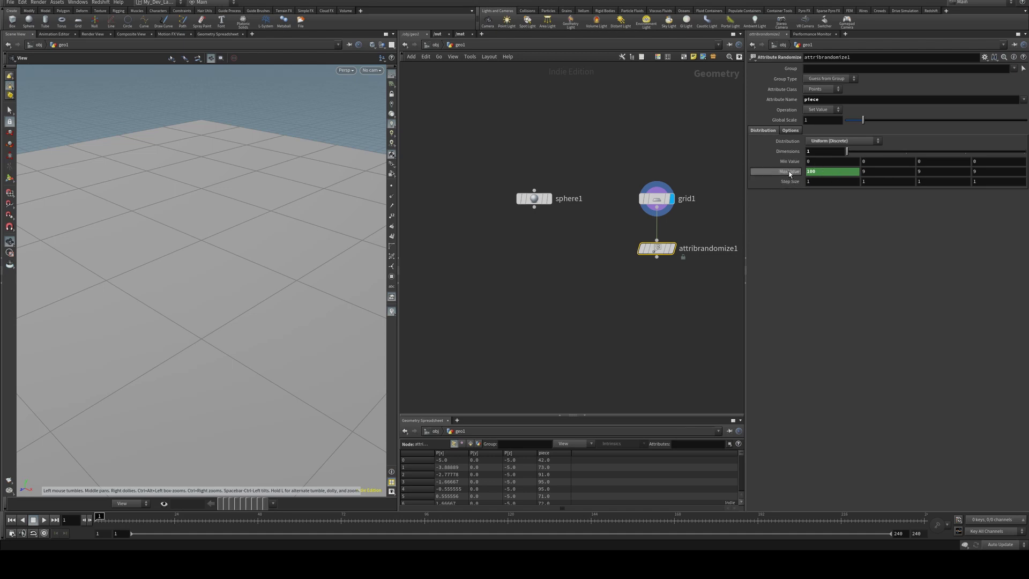
- Set grid1 to 5 rows and 5 columns, then reselect attribrandomize1 to check Max Value
{"action": "left_click", "coordinate": [657, 199]}
{"action": "double_click", "coordinate": [810, 129]}
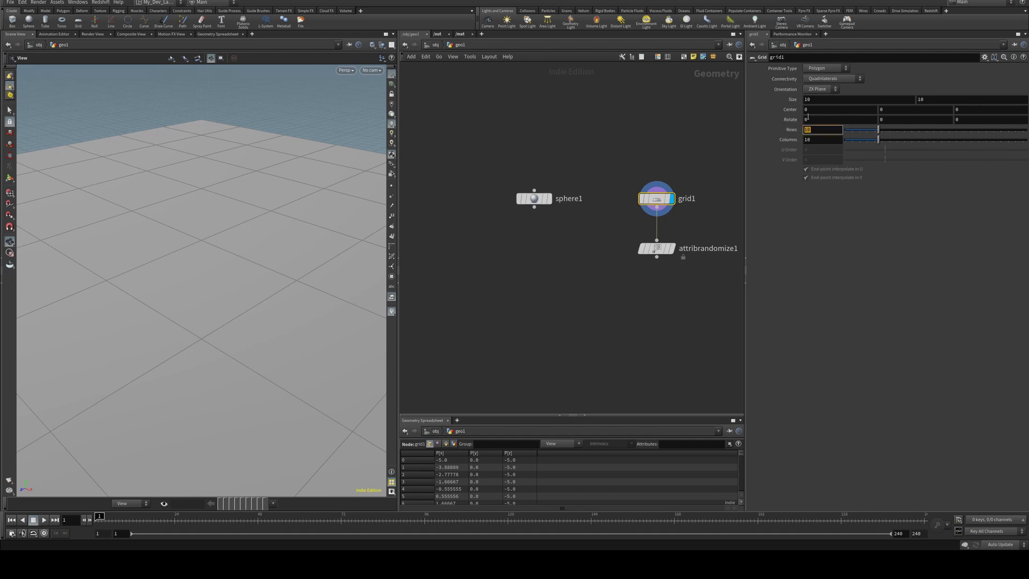
{"action": "type", "text": "5"}
{"action": "key", "text": "Tab"}
{"action": "type", "text": "5"}
{"action": "key", "text": "Return"}
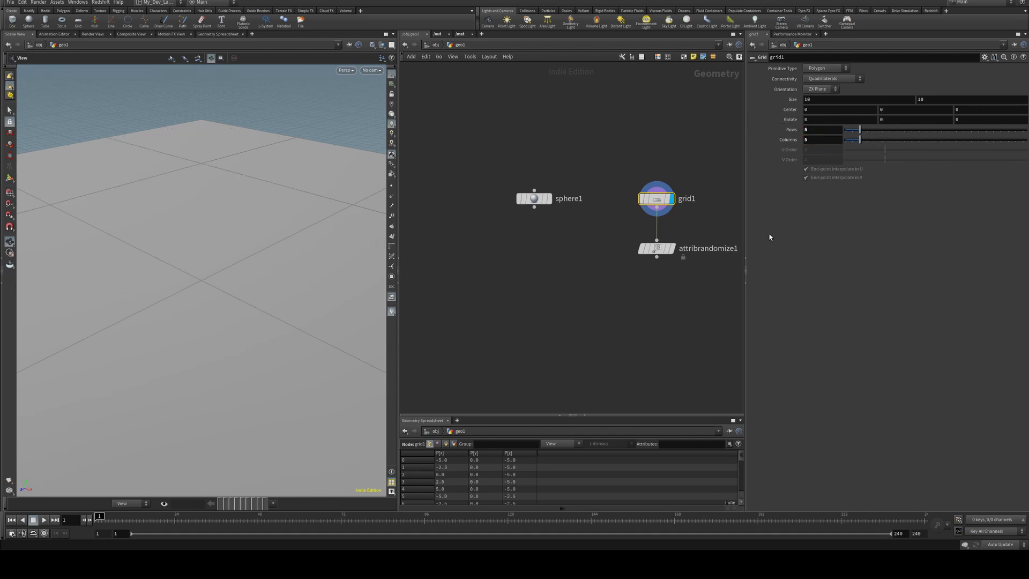
{"action": "left_click", "coordinate": [657, 248]}
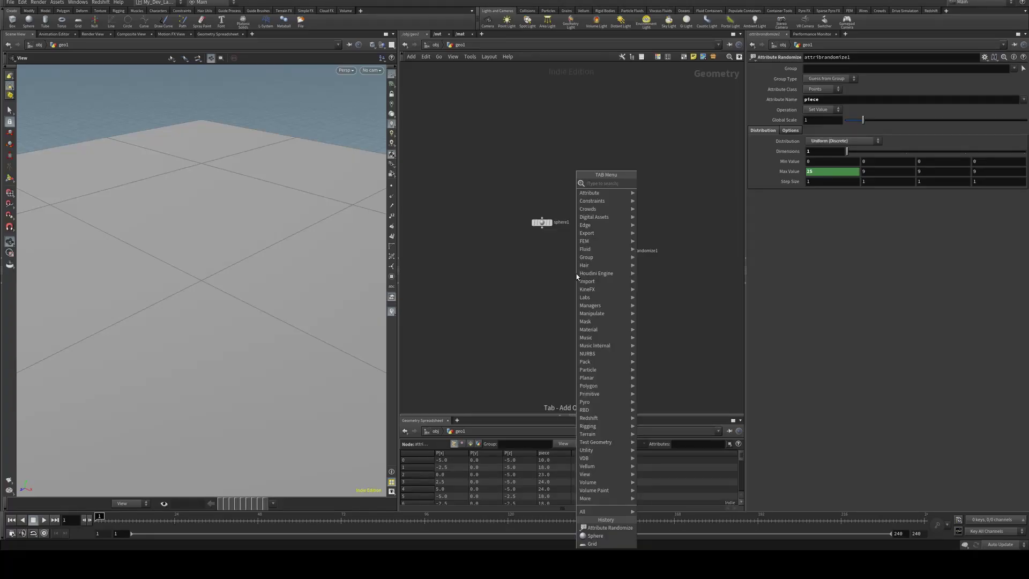
- Copy the sphere onto the randomized grid points with a displayed Copy to Points node
{"action": "type", "text": "copy to points"}
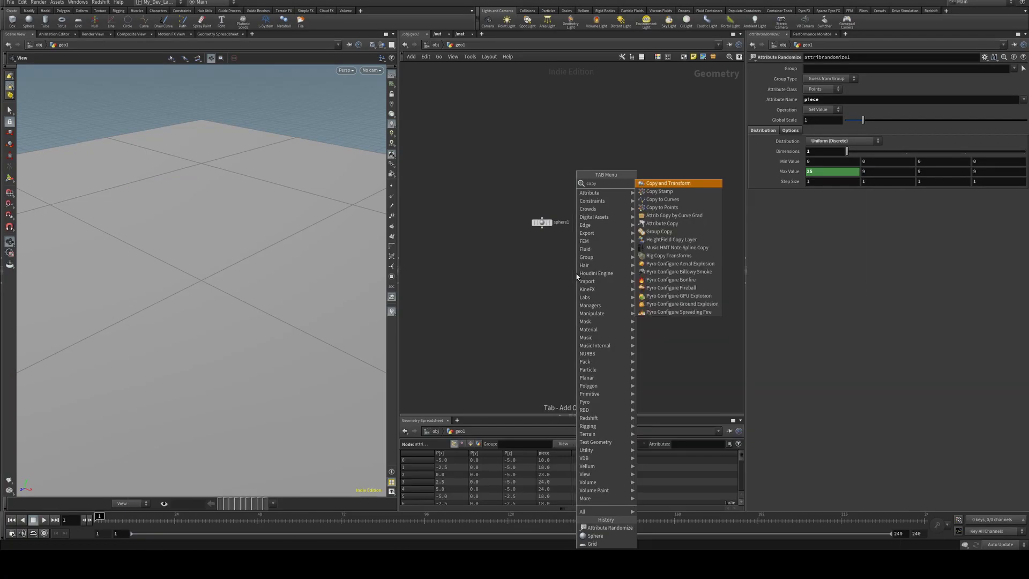
{"action": "key", "text": "Return"}
{"action": "left_click", "coordinate": [576, 273]}
{"action": "left_click_drag", "start_coordinate": [611, 256], "coordinate": [579, 279]}
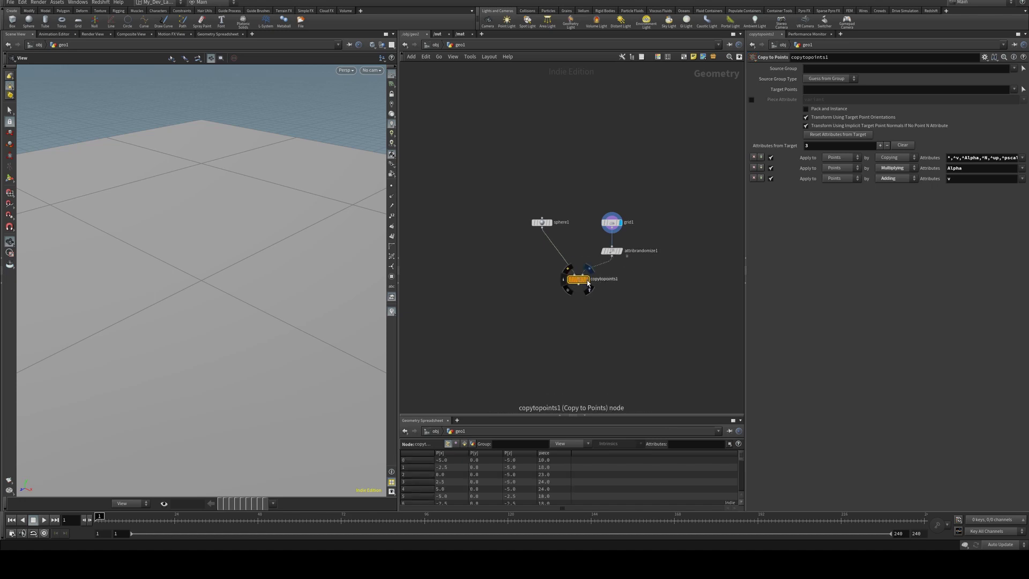
{"action": "left_click", "coordinate": [586, 279]}
{"action": "left_click_drag", "start_coordinate": [241, 172], "coordinate": [214, 251]}
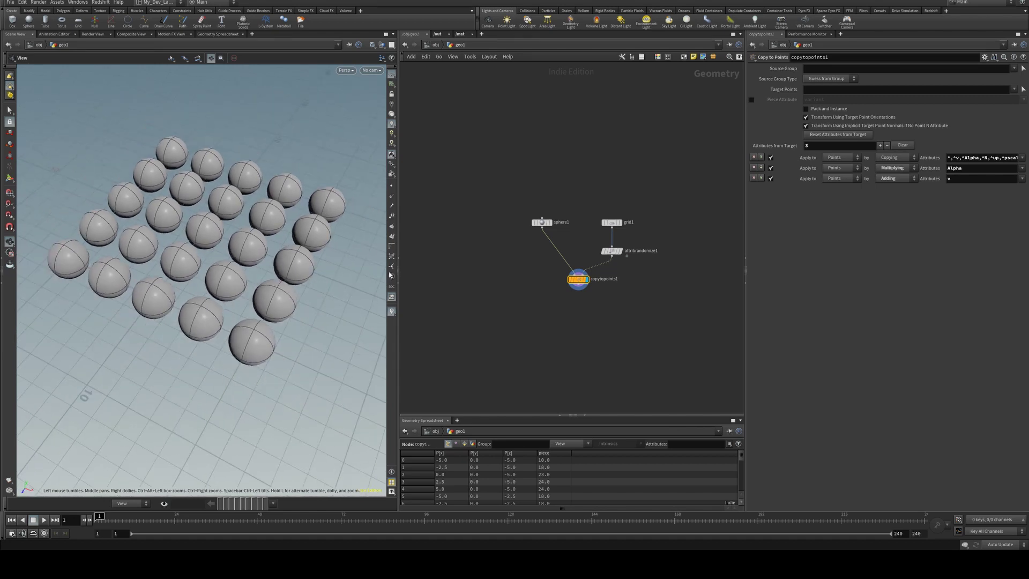
- Add a Color node wired below copytopoints1 and set it as the display node
{"action": "key", "text": "Tab"}
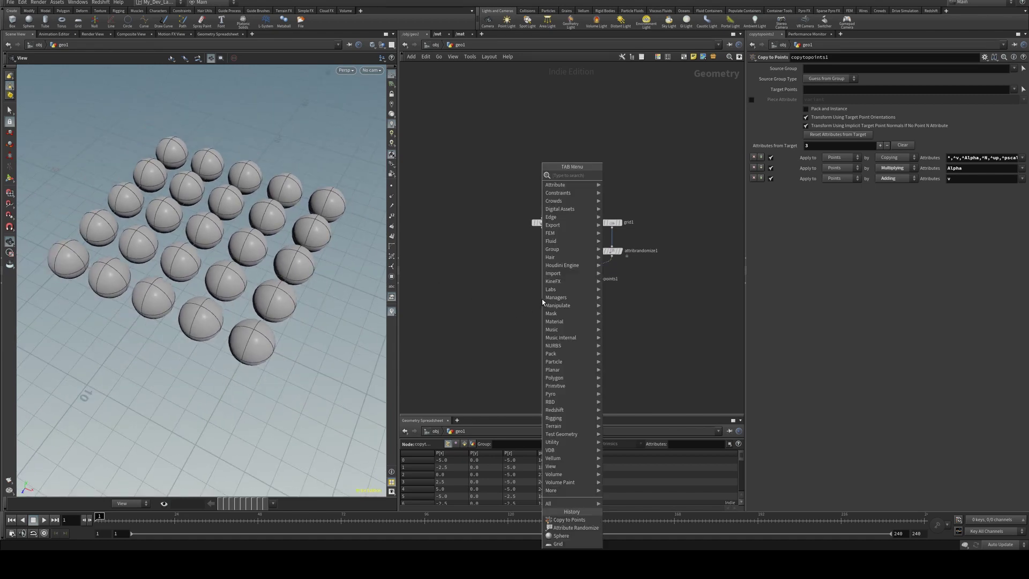
{"action": "type", "text": "colo"}
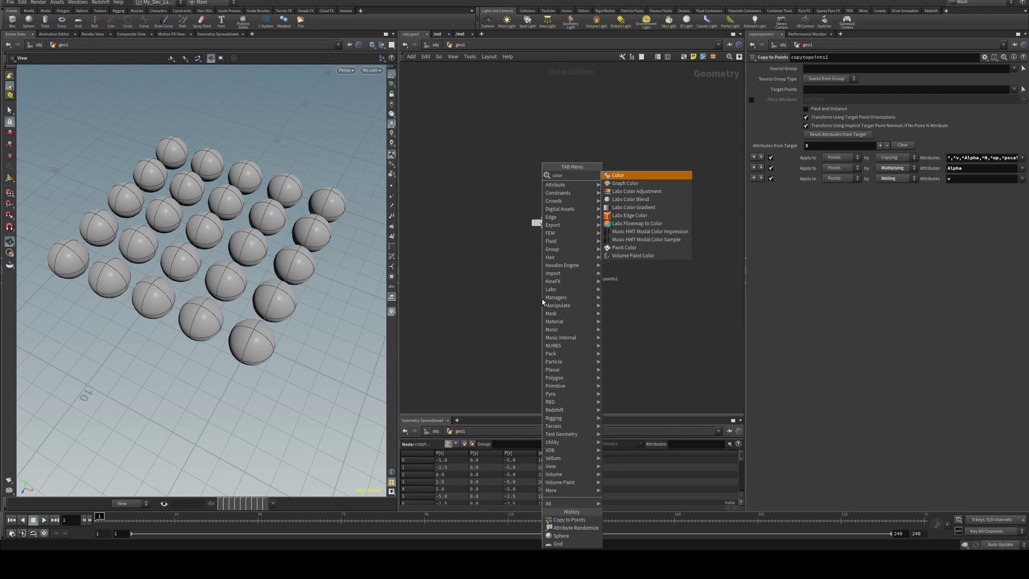
{"action": "type", "text": "r"}
{"action": "key", "text": "Return"}
{"action": "left_click", "coordinate": [542, 298]}
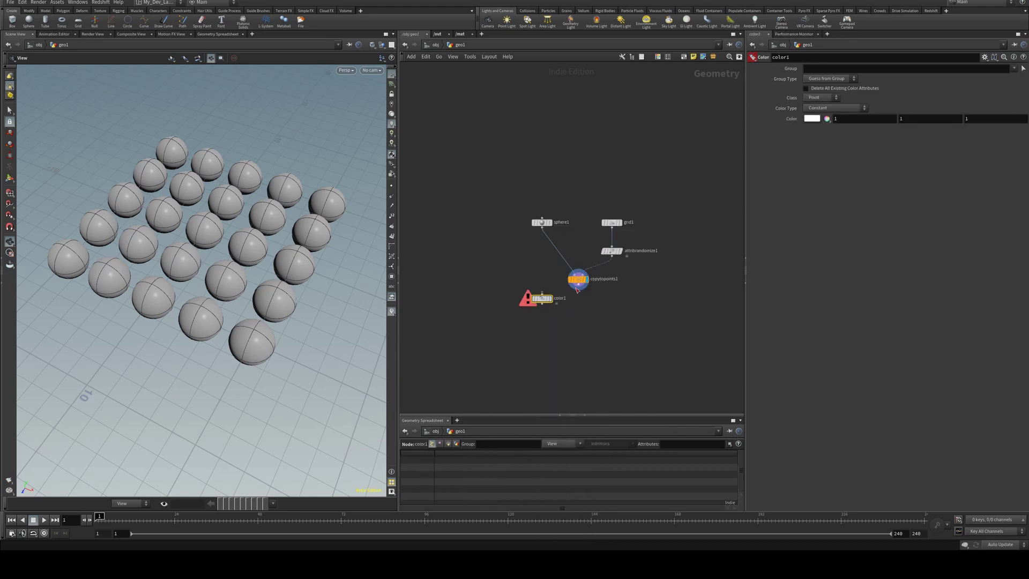
{"action": "left_click_drag", "start_coordinate": [577, 290], "coordinate": [551, 307]}
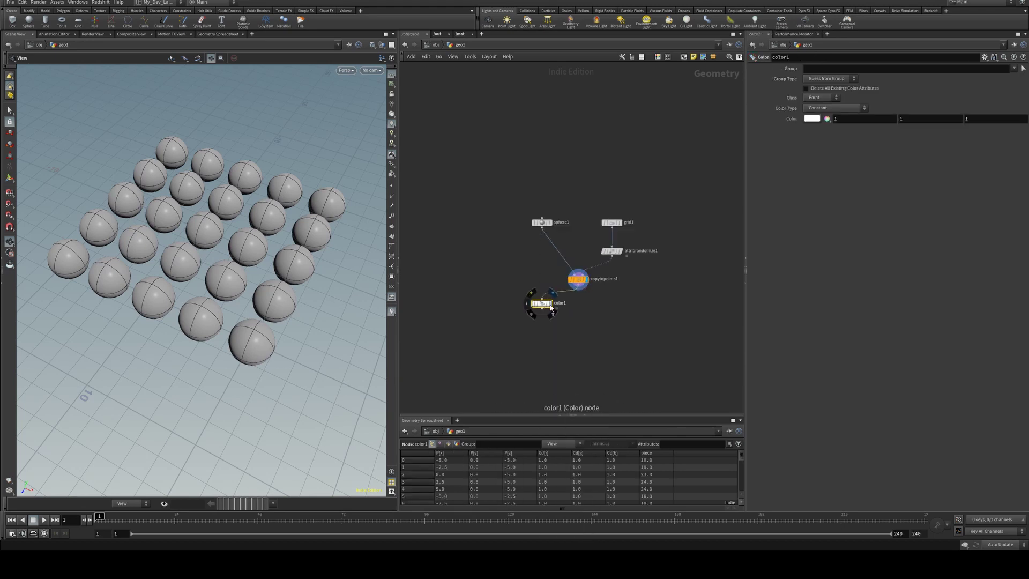
{"action": "left_click", "coordinate": [550, 304]}
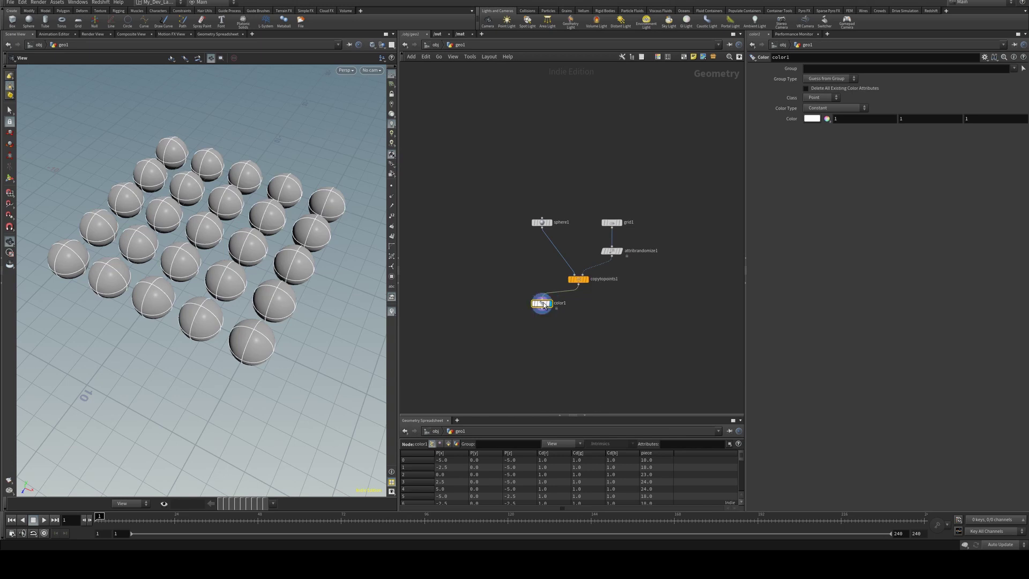
- Set color1's Color Type to Ramp from Attribute using the piece attribute
{"action": "left_click", "coordinate": [824, 110]}
{"action": "left_click", "coordinate": [829, 140]}
{"action": "left_click", "coordinate": [833, 118]}
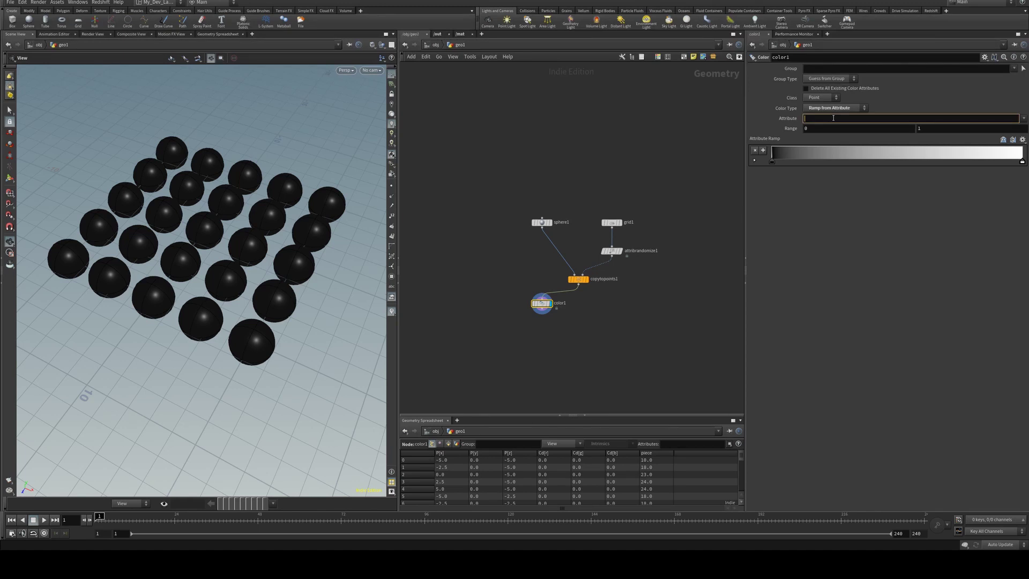
{"action": "type", "text": "piece"}
{"action": "key", "text": "Return"}
- Switch the colour ramp's interpolation to Constant
{"action": "left_click", "coordinate": [754, 160]}
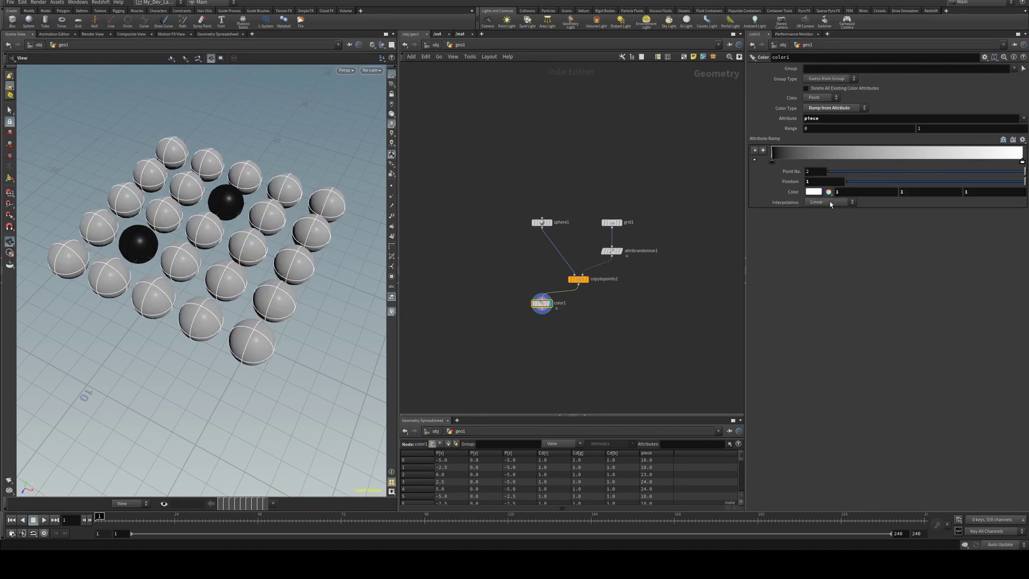
{"action": "left_click", "coordinate": [829, 202]}
{"action": "left_click", "coordinate": [829, 211]}
{"action": "left_click", "coordinate": [848, 205]}
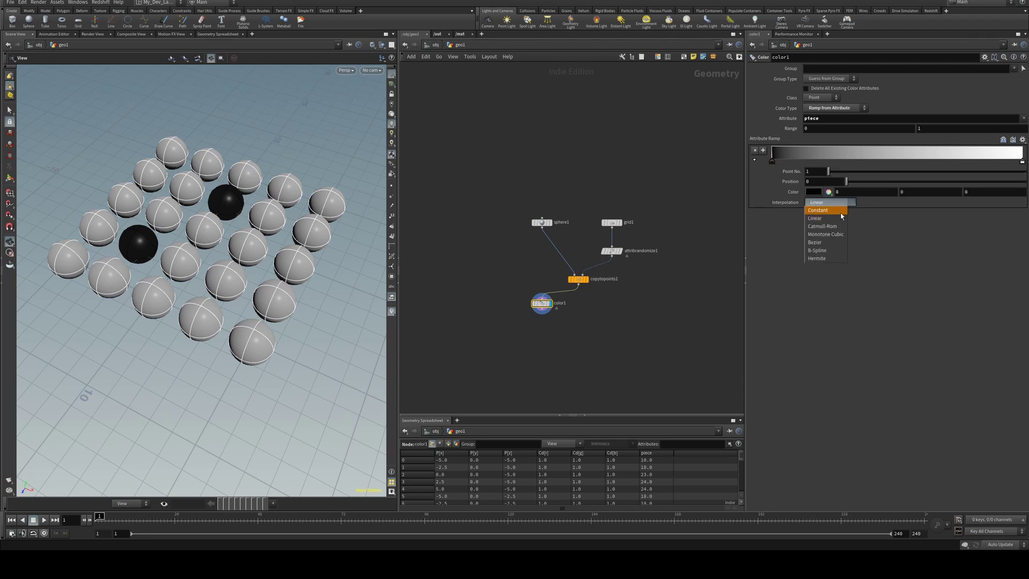
{"action": "left_click", "coordinate": [840, 212]}
- Add a red key and arrange the black, white and red keys along the ramp
{"action": "left_click_drag", "start_coordinate": [1024, 163], "coordinate": [814, 162]}
{"action": "left_click", "coordinate": [893, 156]}
{"action": "left_click", "coordinate": [828, 192]}
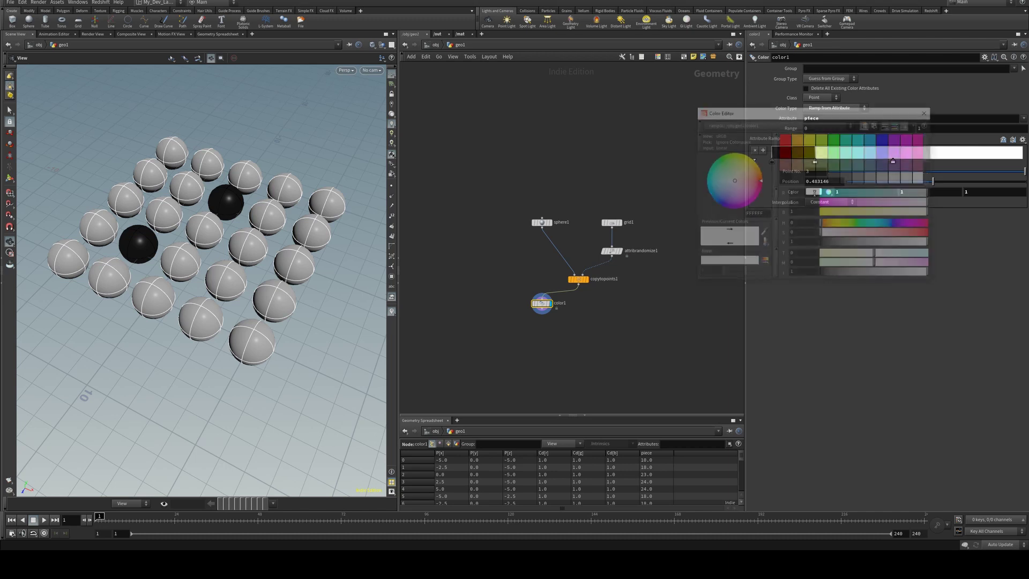
{"action": "left_click", "coordinate": [784, 139]}
{"action": "left_click", "coordinate": [926, 112]}
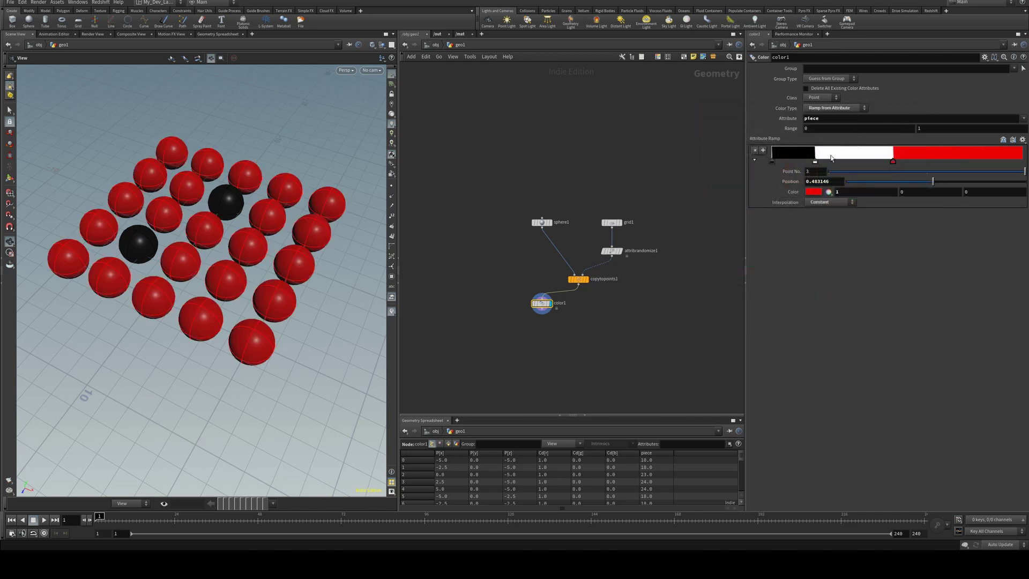
{"action": "left_click_drag", "start_coordinate": [894, 161], "coordinate": [938, 162]}
{"action": "left_click_drag", "start_coordinate": [815, 161], "coordinate": [823, 161]}
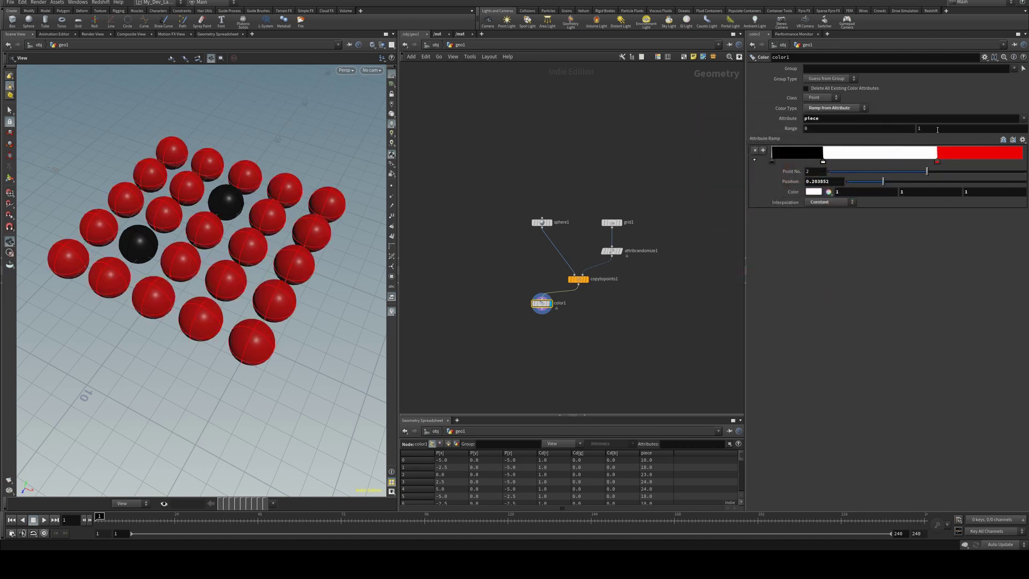
{"action": "left_click", "coordinate": [919, 128]}
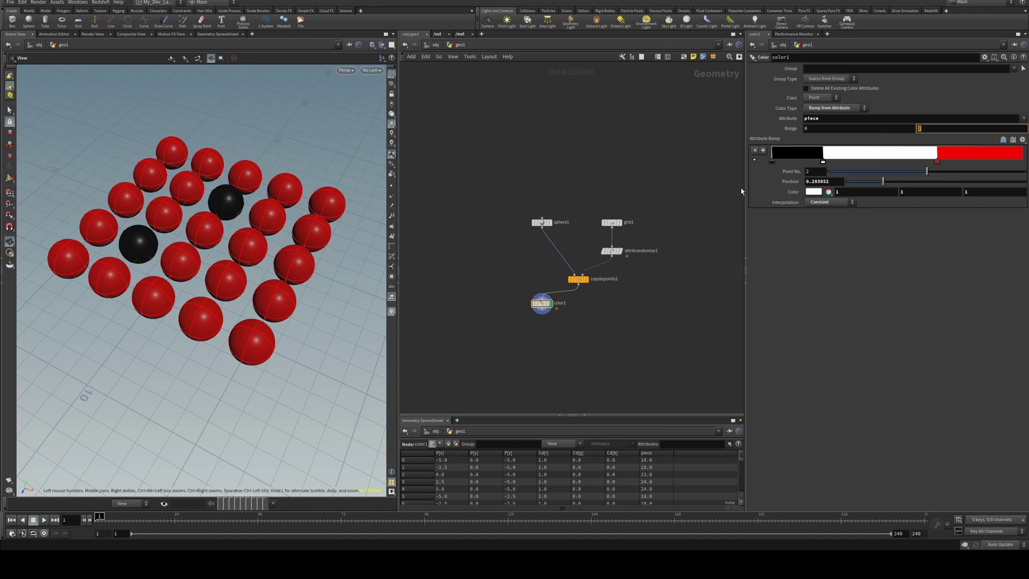
{"action": "left_click", "coordinate": [611, 251]}
- Use npoints("../grid1") for both attribrandomize1's Max Value and color1's Range max
{"action": "left_click", "coordinate": [810, 172]}
{"action": "type", "text": "npoints(\"../grid1\")"}
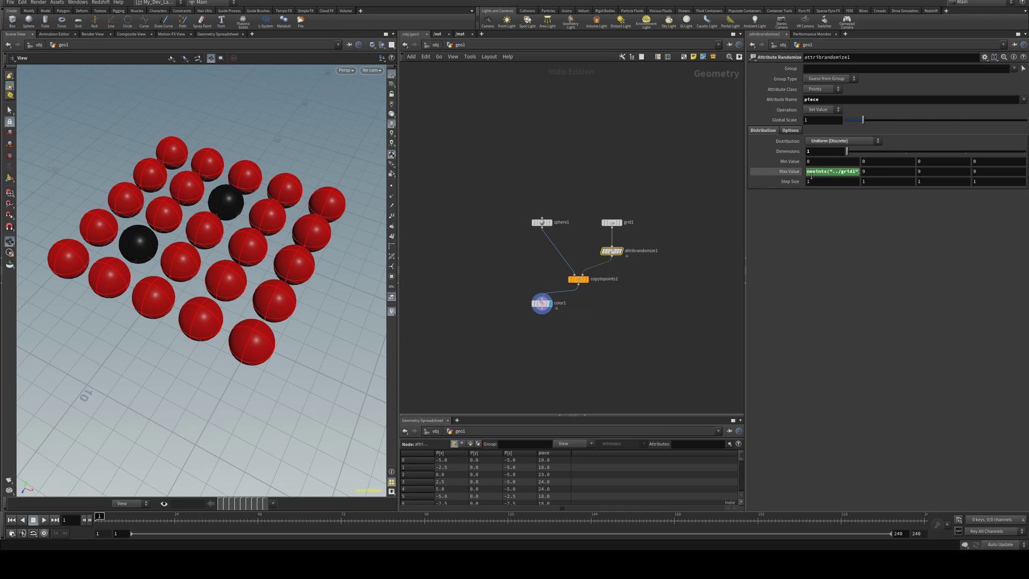
{"action": "left_click", "coordinate": [827, 173]}
{"action": "key", "text": "ctrl+c"}
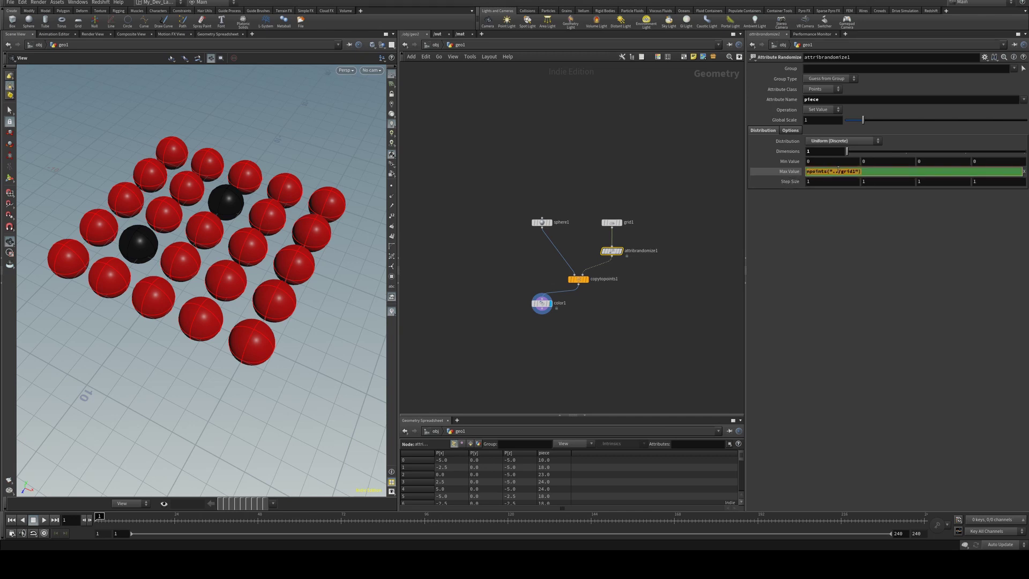
{"action": "left_click", "coordinate": [542, 303]}
{"action": "left_click", "coordinate": [926, 127]}
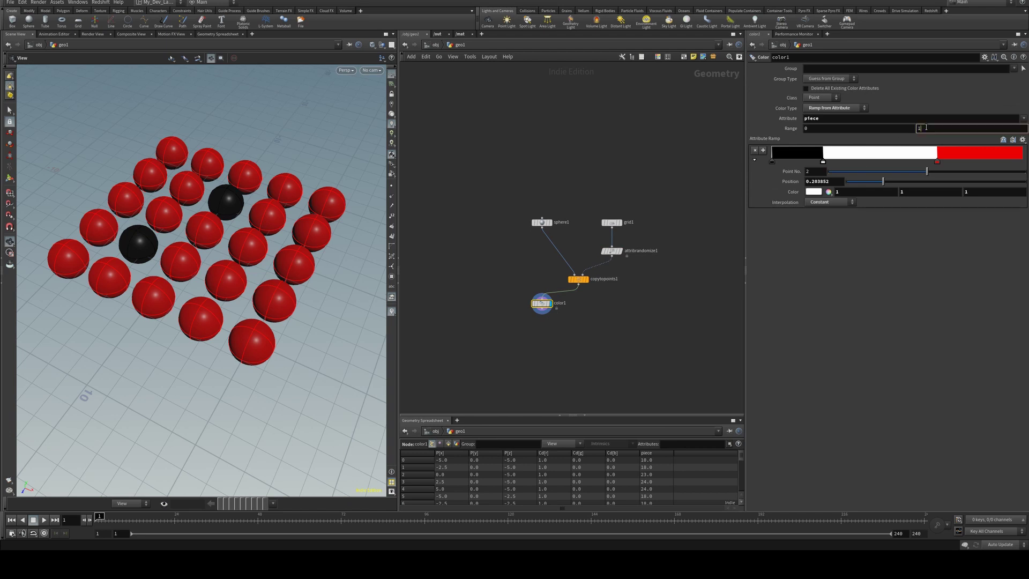
{"action": "key", "text": "ctrl+v"}
{"action": "key", "text": "Return"}
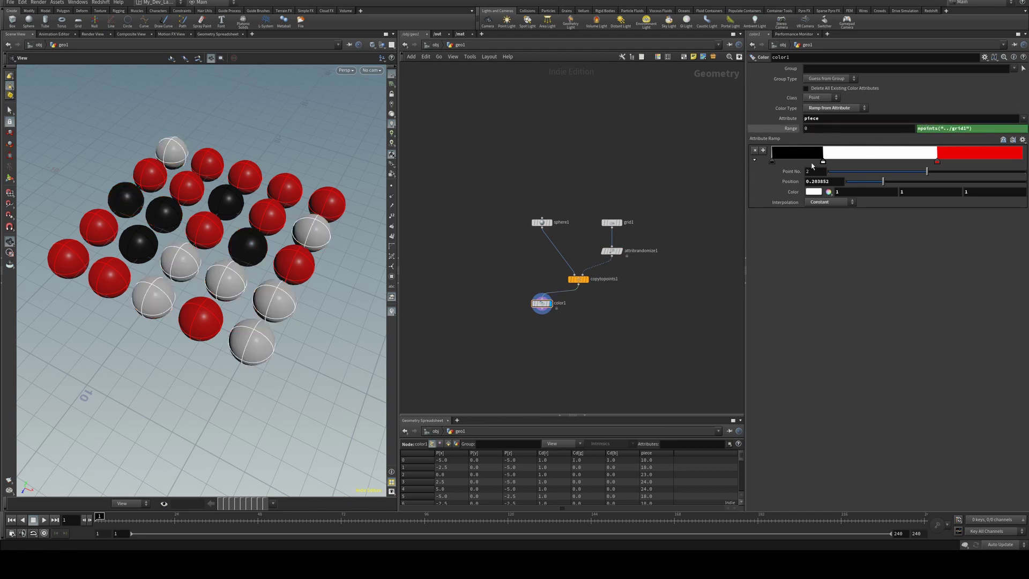
- Shift the ramp keys to about 0.25 for white and 0.6 for red
{"action": "mouse_move", "coordinate": [823, 161]}
{"action": "left_mouse_down"}
{"action": "mouse_move", "coordinate": [900, 161]}
{"action": "mouse_move", "coordinate": [825, 159]}
{"action": "left_mouse_up"}
{"action": "mouse_move", "coordinate": [937, 161]}
{"action": "left_mouse_down"}
{"action": "mouse_move", "coordinate": [981, 161]}
{"action": "mouse_move", "coordinate": [860, 160]}
{"action": "mouse_move", "coordinate": [923, 160]}
{"action": "left_mouse_up"}
{"action": "left_click_drag", "start_coordinate": [824, 161], "coordinate": [834, 161]}
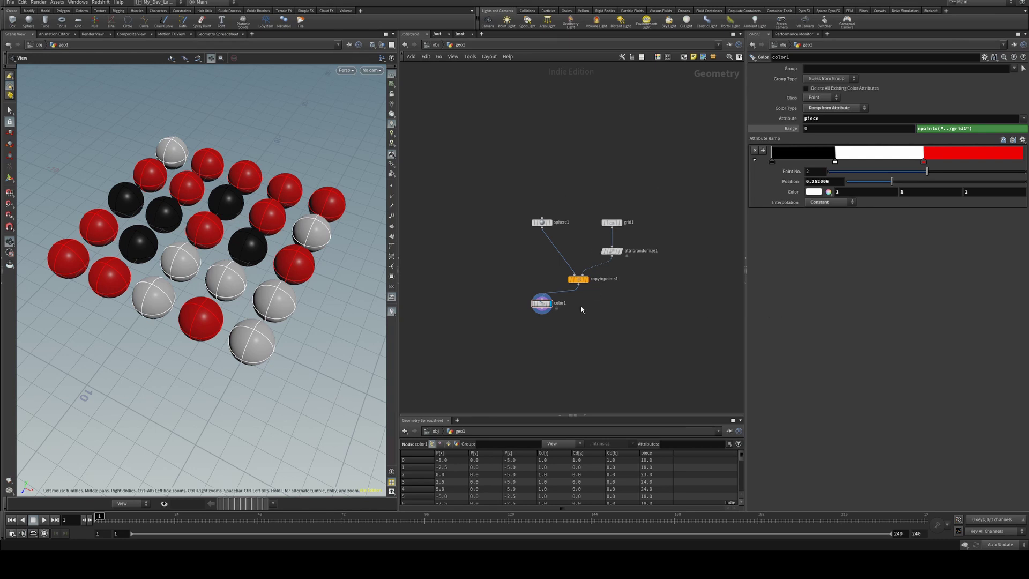
- Add attribrandomize2 below copytopoints1 to randomize Cd, then orbit to inspect the coloured spheres
{"action": "key", "text": "Tab"}
{"action": "type", "text": "atrand"}
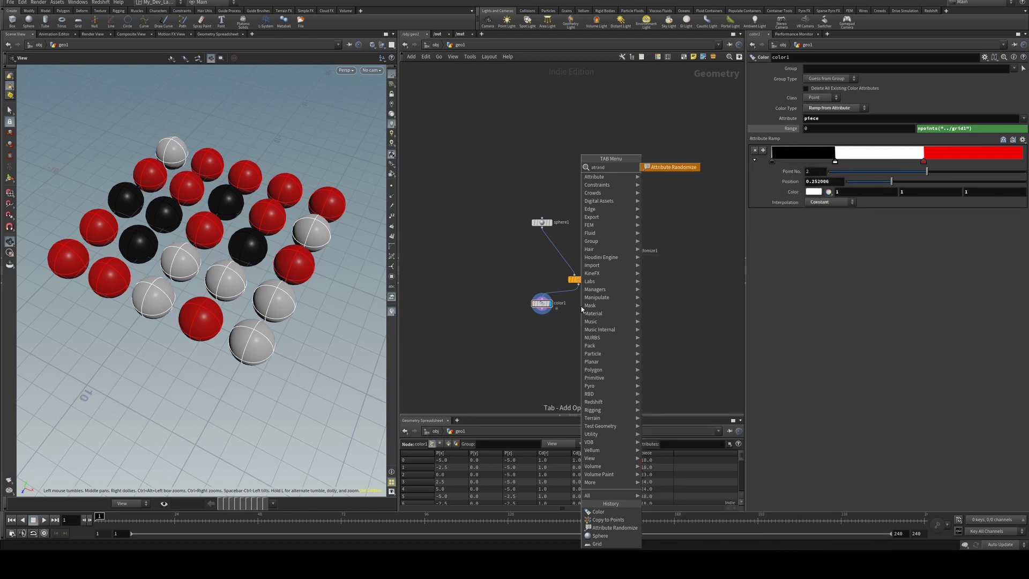
{"action": "key", "text": "Return"}
{"action": "left_click", "coordinate": [581, 307]}
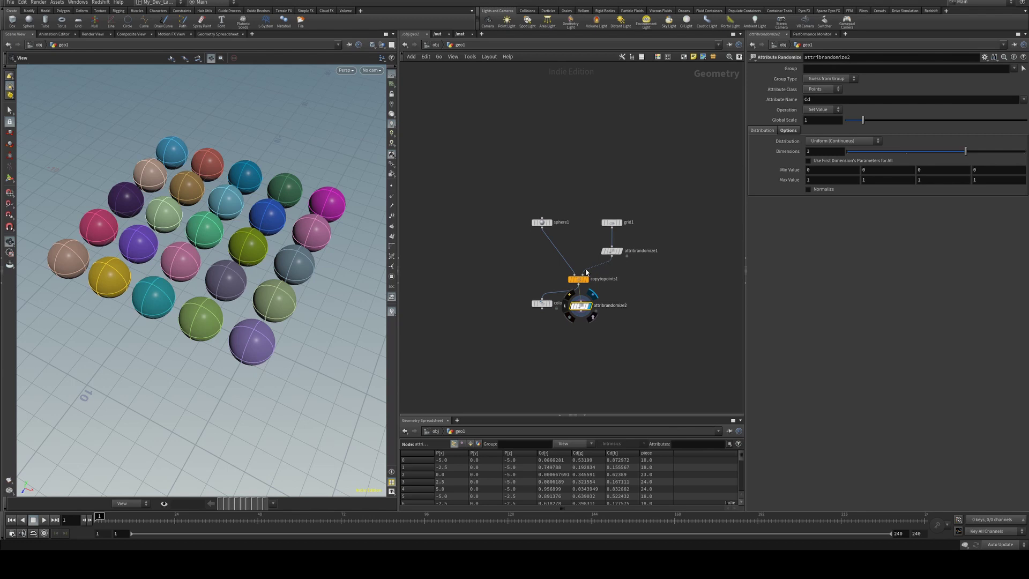
{"action": "left_click_drag", "start_coordinate": [182, 206], "coordinate": [349, 287]}
{"action": "left_click_drag", "start_coordinate": [256, 186], "coordinate": [238, 184]}
{"action": "middle_click_drag", "start_coordinate": [217, 216], "coordinate": [221, 236]}
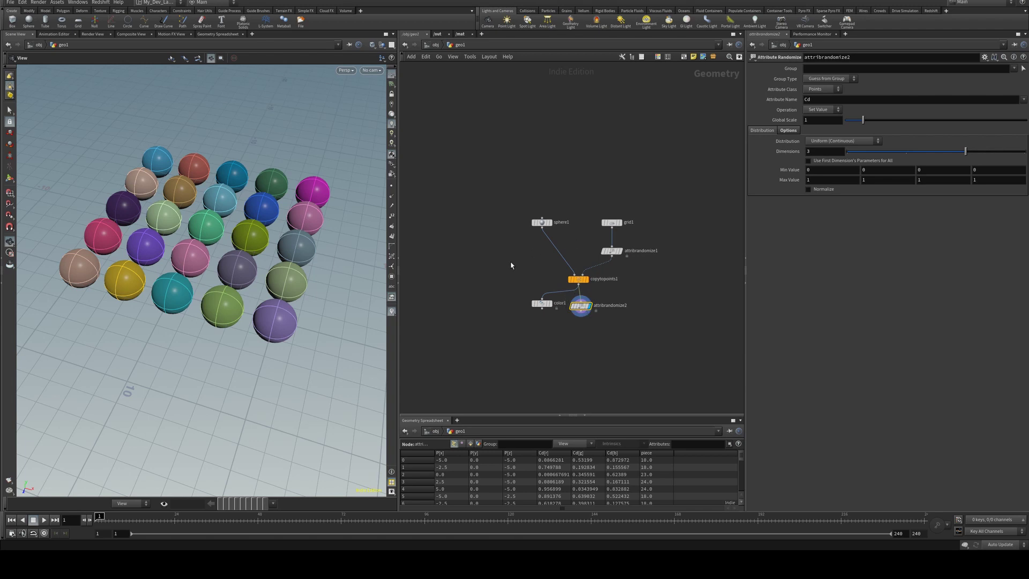
- Delete attribrandomize2 and wire copytopoints1 into a new Point VOP, pointvop1
{"action": "key", "text": "Delete"}
{"action": "left_click", "coordinate": [548, 303]}
{"action": "key", "text": "Tab"}
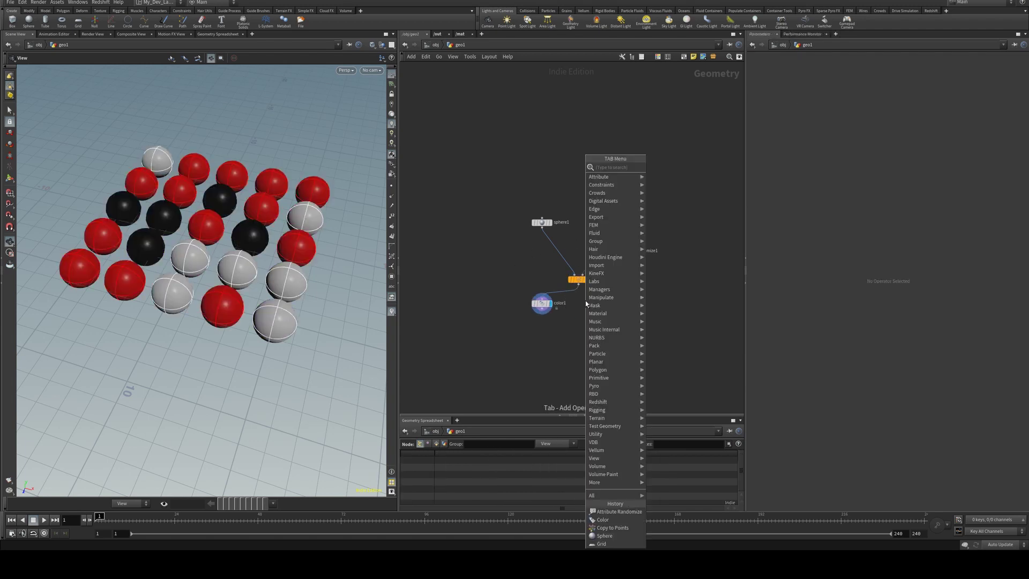
{"action": "type", "text": "pon"}
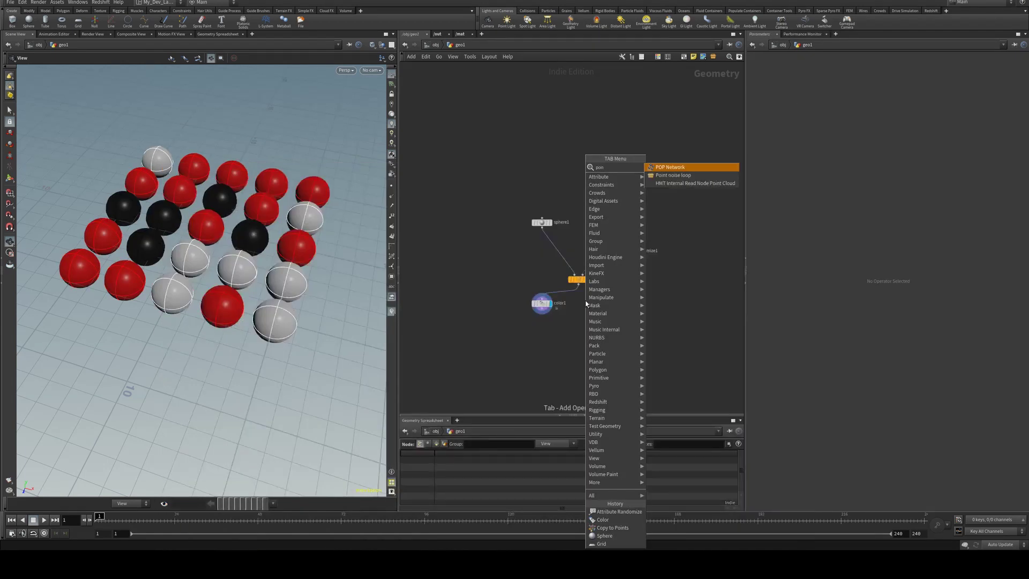
{"action": "key", "text": "BackSpace"}
{"action": "type", "text": "intvop"}
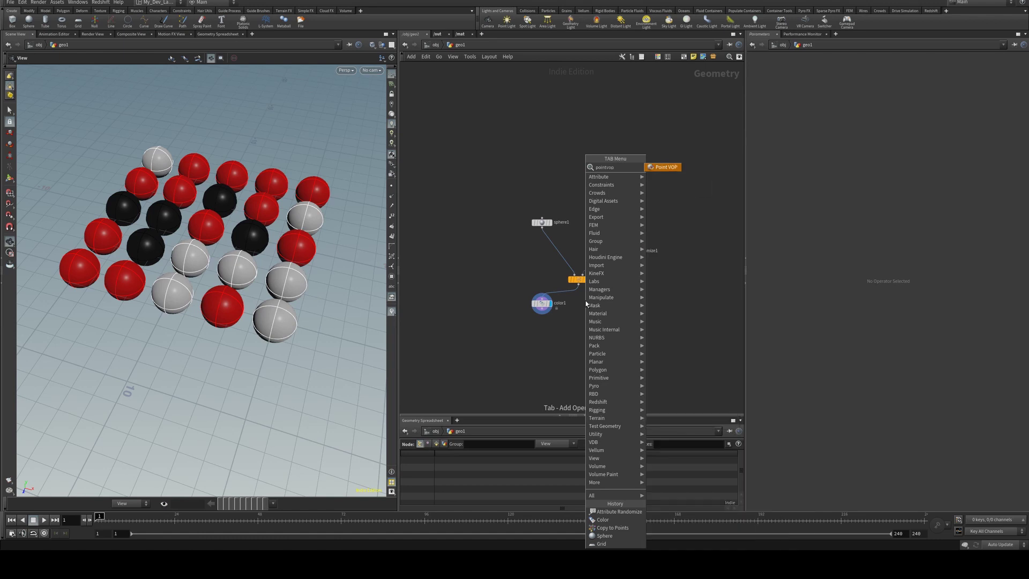
{"action": "key", "text": "Return"}
{"action": "left_click", "coordinate": [591, 305]}
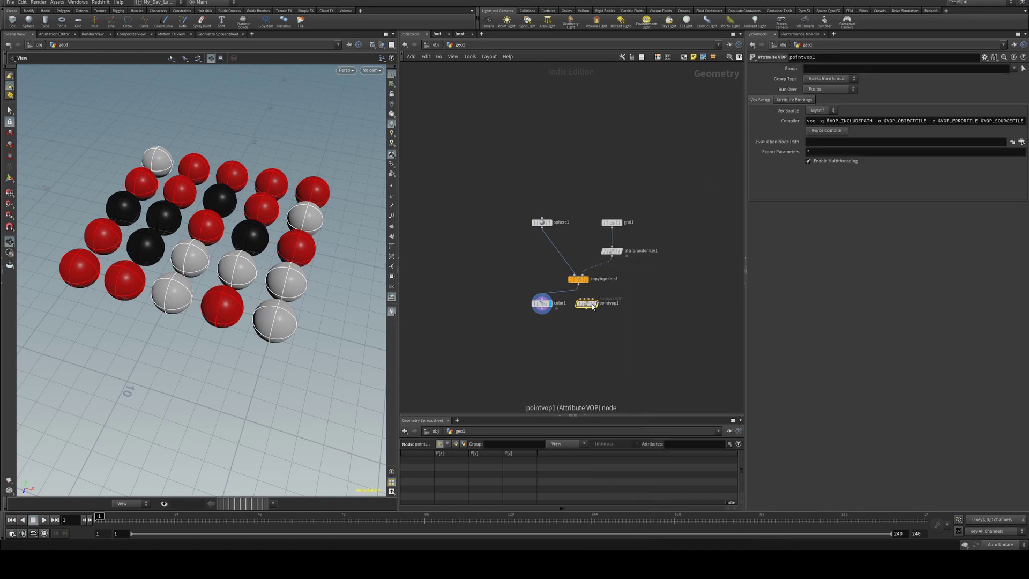
{"action": "scroll", "coordinate": [592, 305], "scroll_direction": "up", "scroll_amount": 3}
{"action": "left_click_drag", "start_coordinate": [568, 272], "coordinate": [580, 316]}
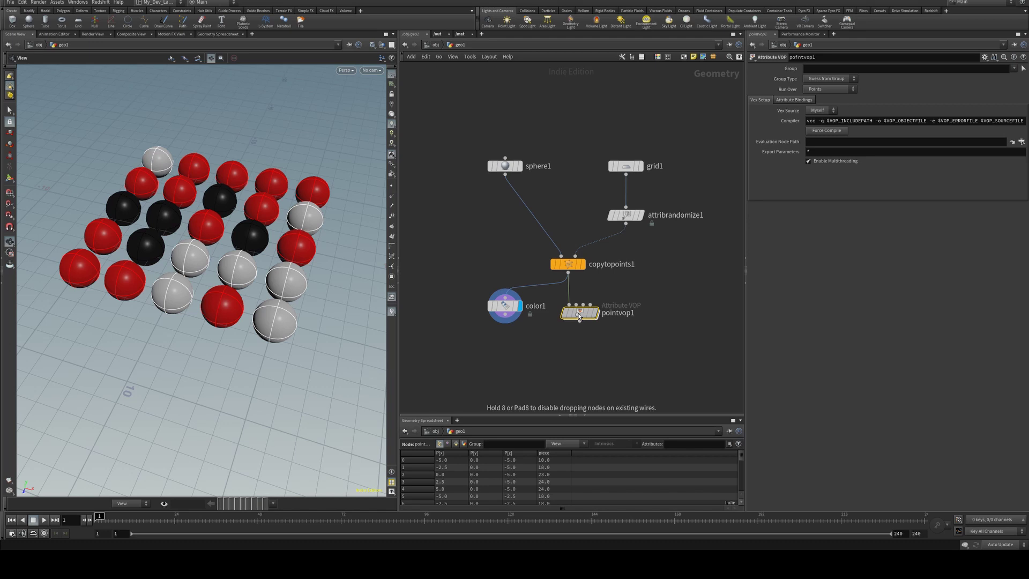
- Display pointvop1, go inside, and add a Bind node reading the piece attribute
{"action": "left_click", "coordinate": [598, 294]}
{"action": "double_click", "coordinate": [582, 314]}
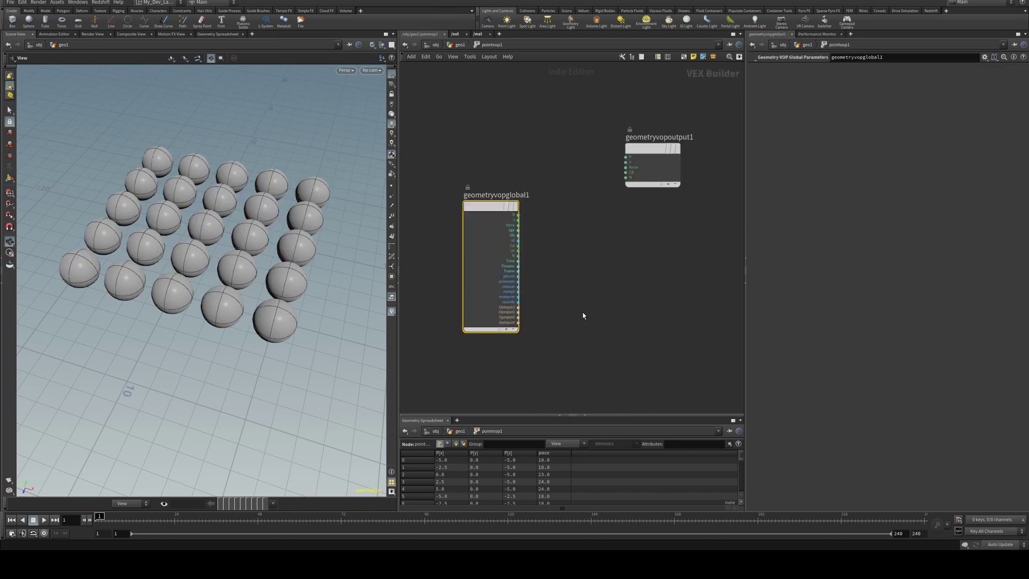
{"action": "key", "text": "Tab"}
{"action": "type", "text": "bind"}
{"action": "key", "text": "Return"}
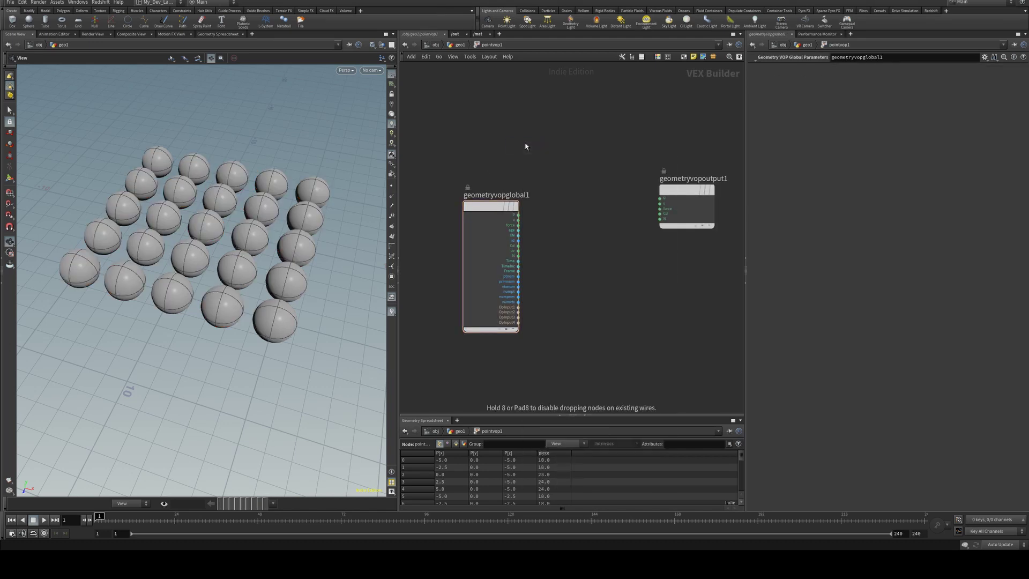
{"action": "left_click", "coordinate": [524, 150]}
{"action": "double_click", "coordinate": [828, 70]}
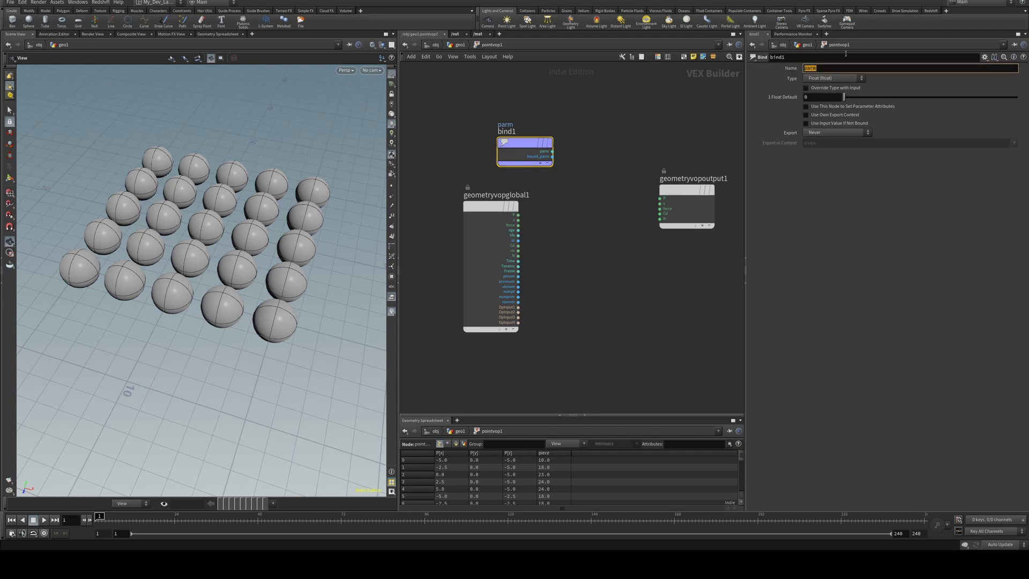
{"action": "type", "text": "piece"}
{"action": "key", "text": "Return"}
- Add a Float Fit Range node with Source Max npoints("/obj/geo1/grid1"), evaluating to 25
{"action": "key", "text": "Tab"}
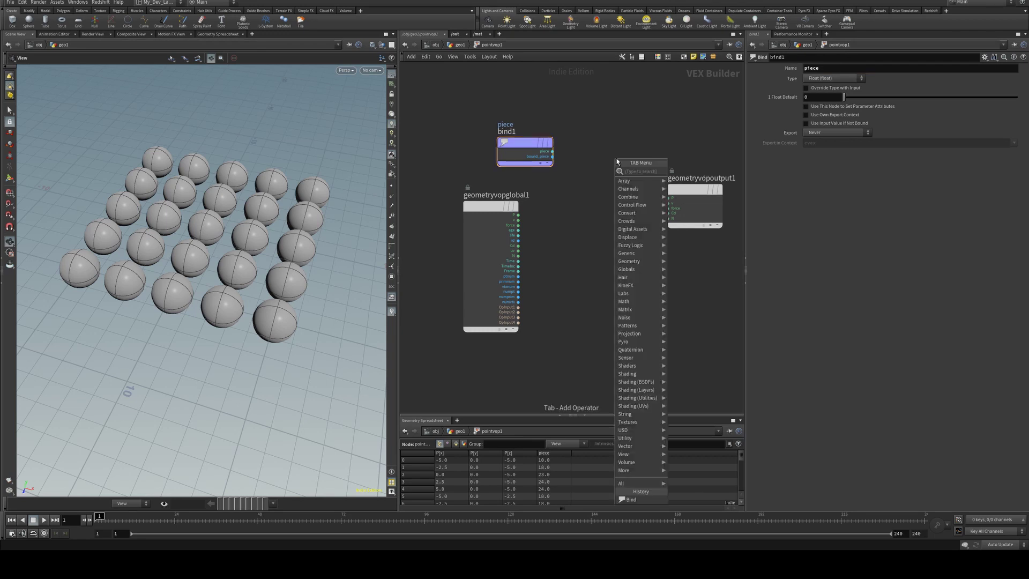
{"action": "type", "text": "fit"}
{"action": "key", "text": "Return"}
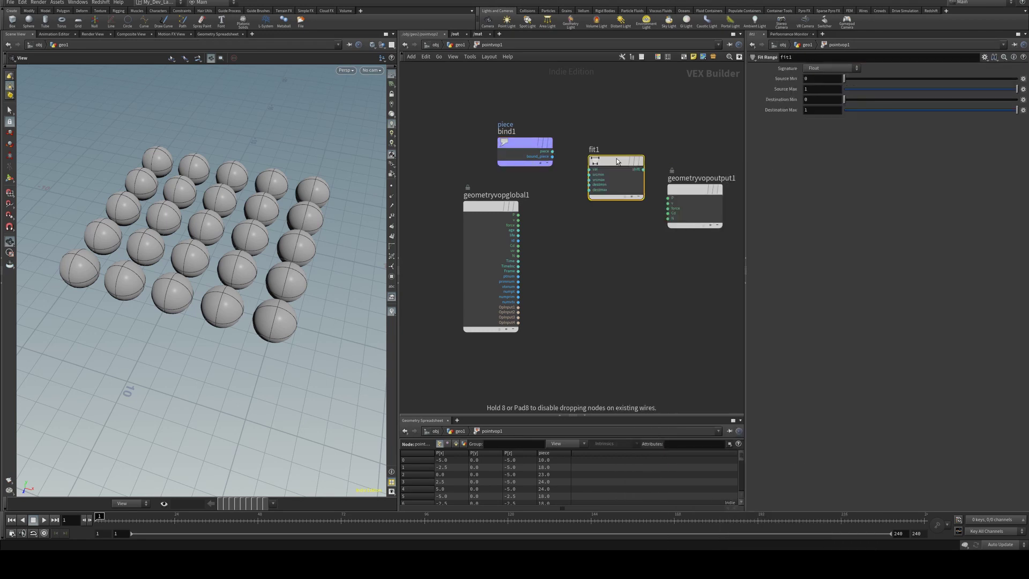
{"action": "left_click", "coordinate": [617, 161]}
{"action": "left_click", "coordinate": [829, 68]}
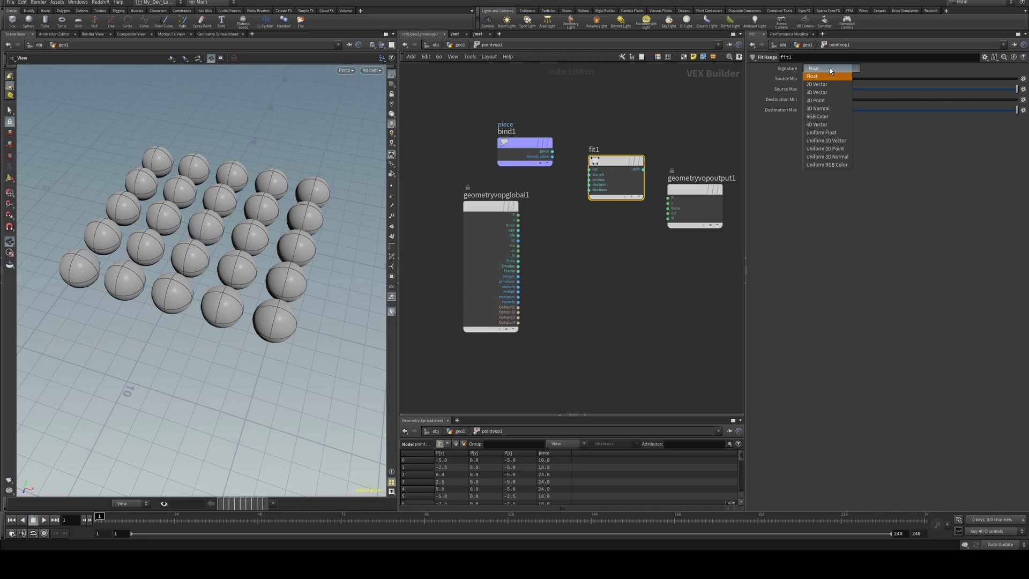
{"action": "left_click", "coordinate": [830, 68]}
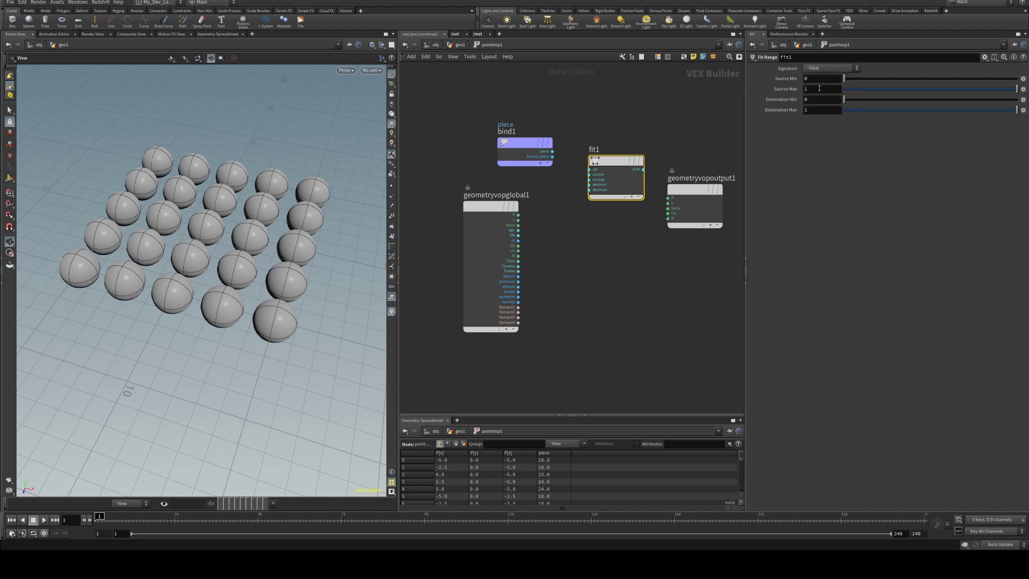
{"action": "left_click", "coordinate": [811, 89]}
{"action": "type", "text": "npoints(\"../grid1\")"}
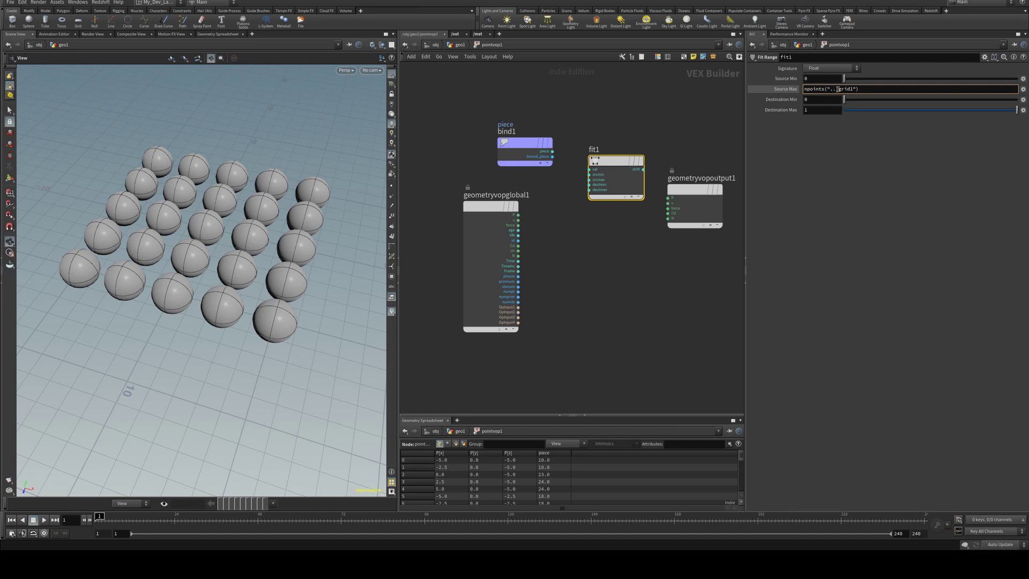
{"action": "key", "text": "BackSpace"}
{"action": "key", "text": "BackSpace"}
{"action": "type", "text": "obj/"}
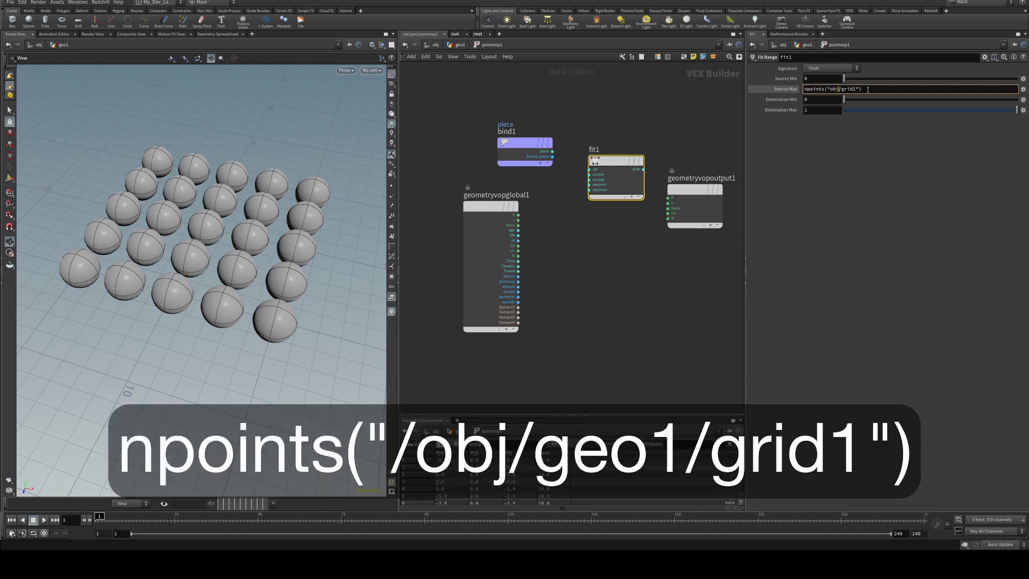
{"action": "type", "text": "geo1/g"}
{"action": "left_click", "coordinate": [911, 89]}
{"action": "key", "text": "Return"}
- Commit the corrected point-count expression and wire bind1's piece into fit1's val input
{"action": "type", "text": "/"}
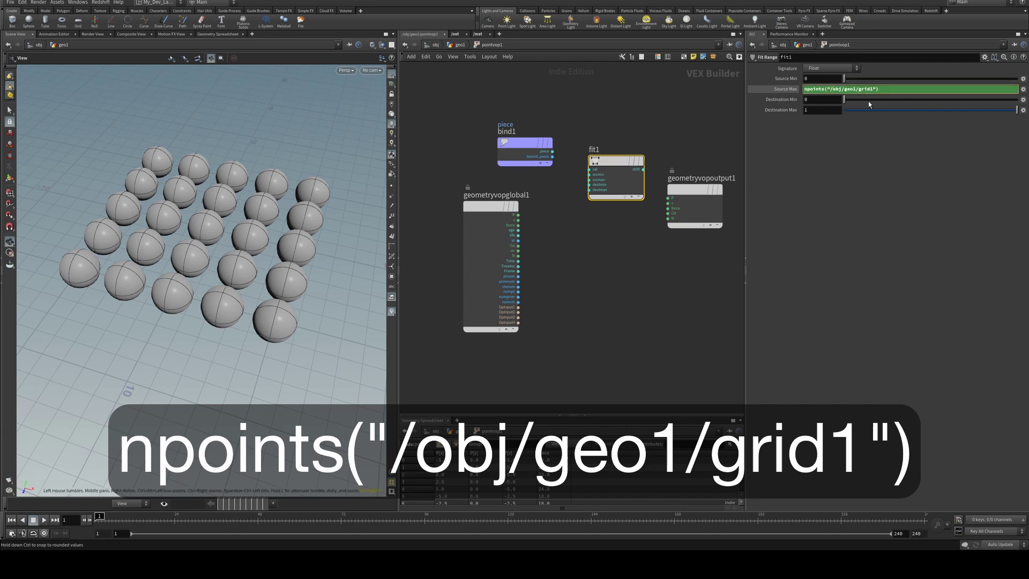
{"action": "key", "text": "Return"}
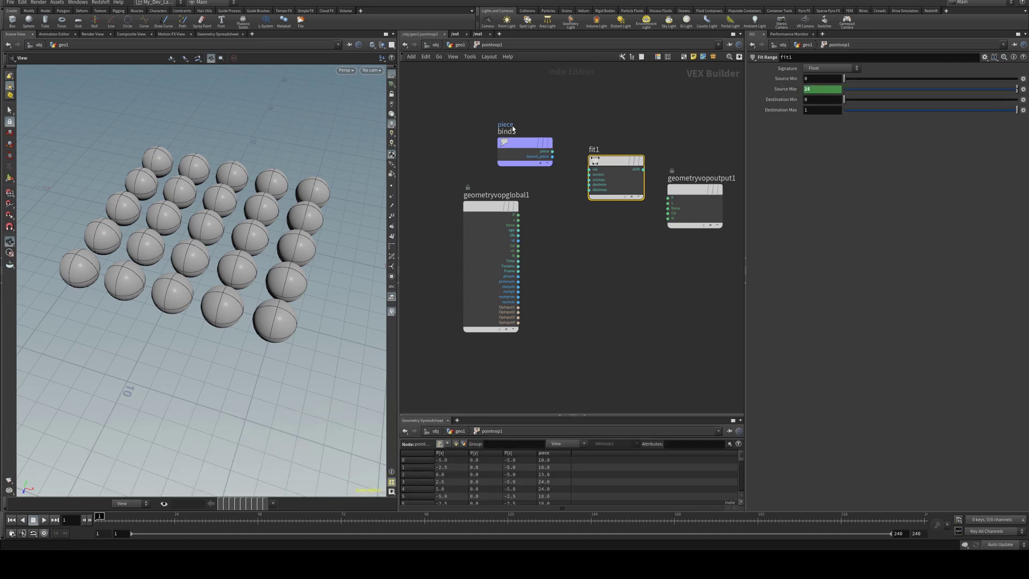
{"action": "left_click_drag", "start_coordinate": [553, 152], "coordinate": [589, 170]}
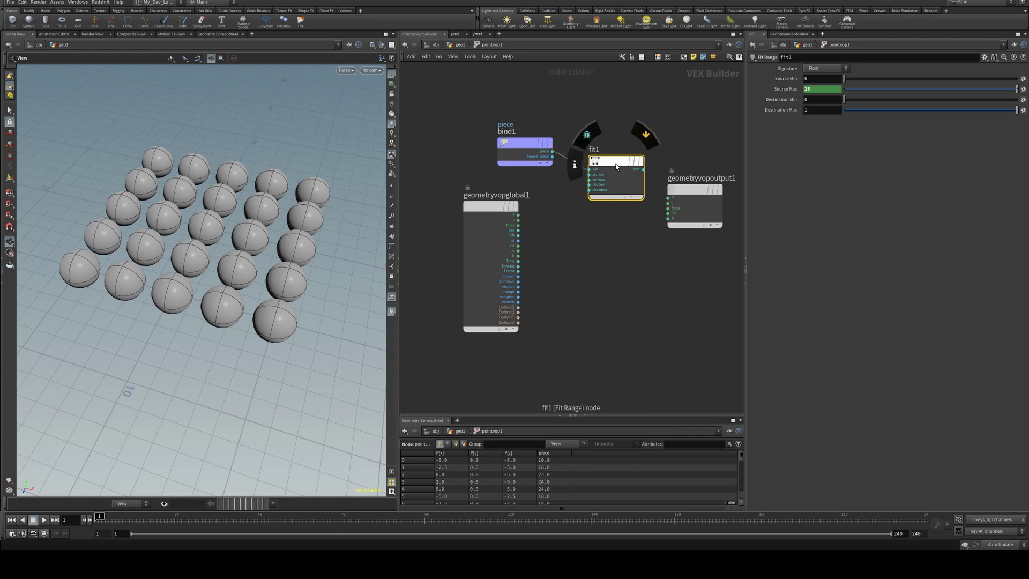
- Add a ramp1 Ramp Parameter fed by fit1's shift and driving Cd, then return to geo1
{"action": "key", "text": "Tab"}
{"action": "type", "text": "ramp"}
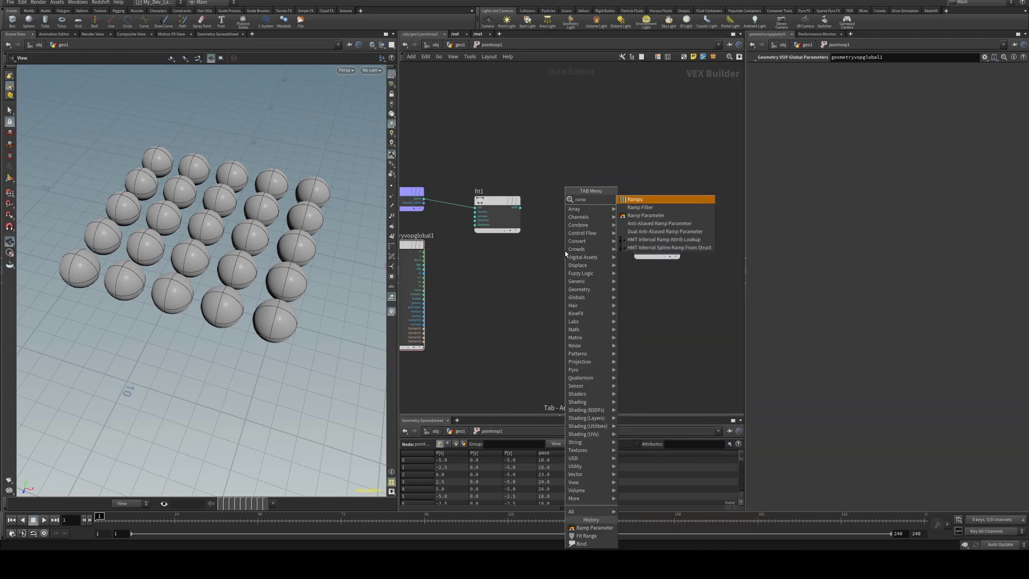
{"action": "key", "text": "Down"}
{"action": "key", "text": "Return"}
{"action": "left_click", "coordinate": [566, 253]}
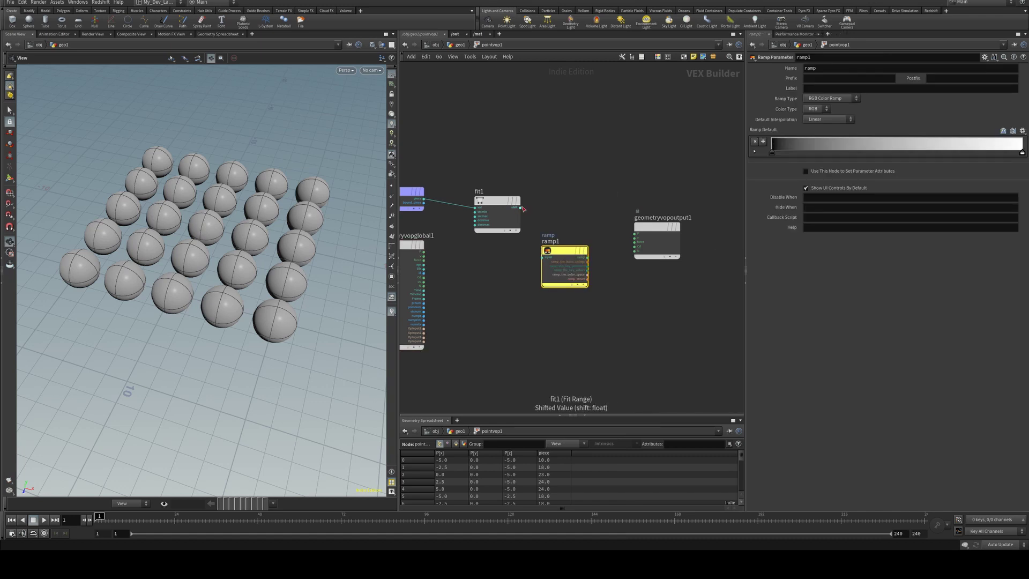
{"action": "mouse_move", "coordinate": [520, 207]}
{"action": "left_mouse_down"}
{"action": "mouse_move", "coordinate": [542, 258]}
{"action": "mouse_move", "coordinate": [634, 246]}
{"action": "left_mouse_up"}
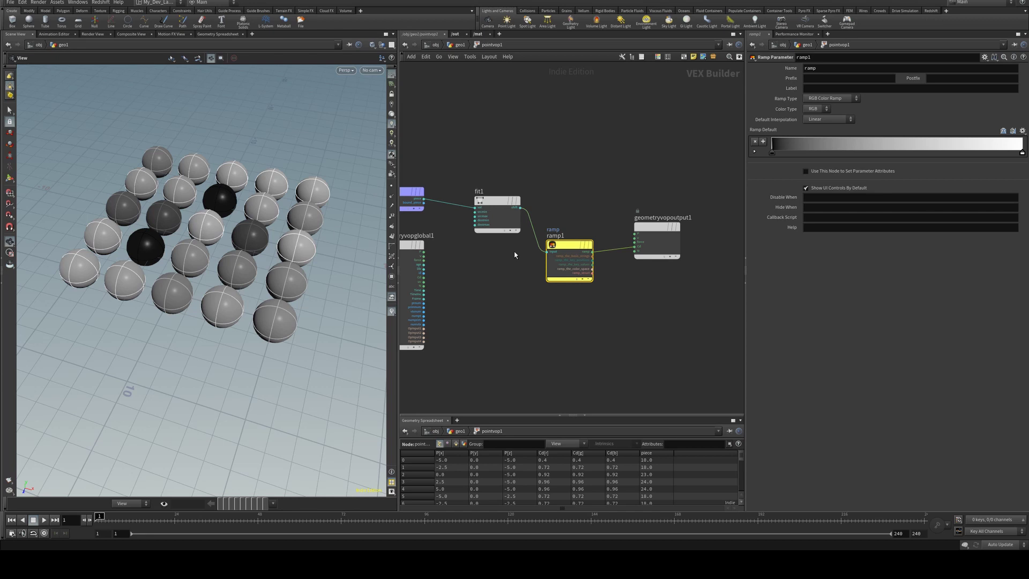
{"action": "left_click", "coordinate": [460, 44]}
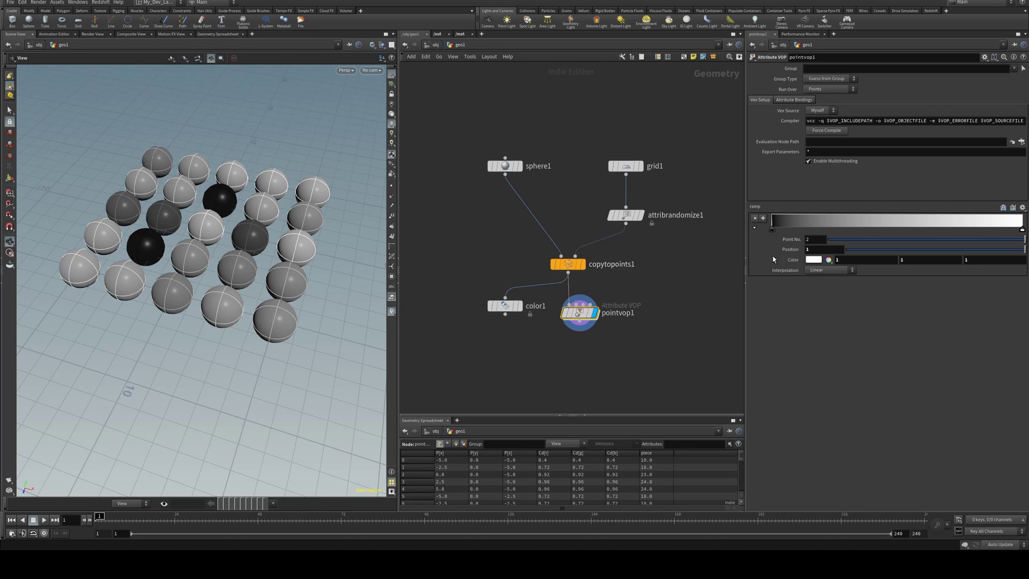
- Make pointvop1's ramp Constant with black, red and white keys, white at about 0.62
{"action": "left_click", "coordinate": [820, 270]}
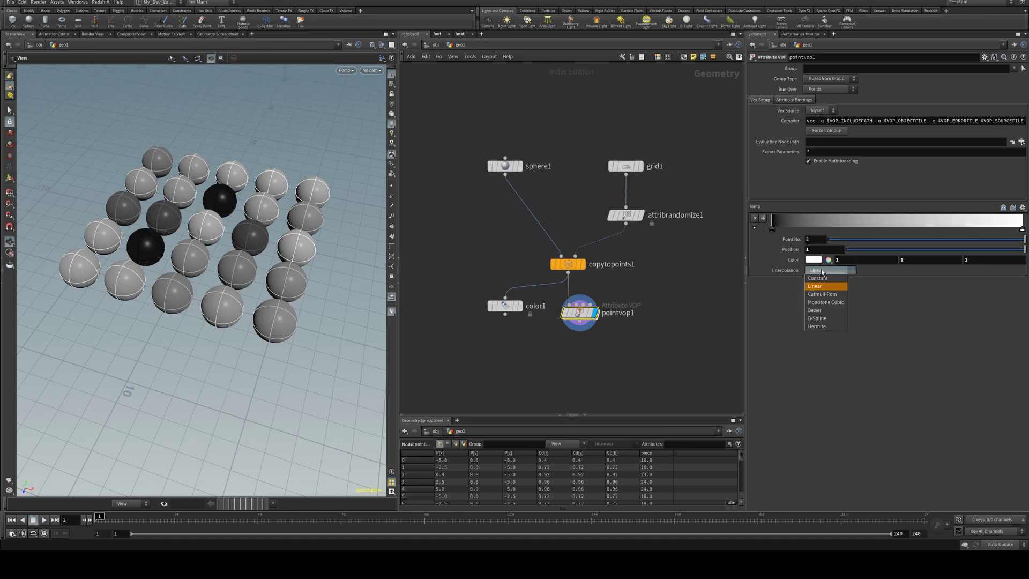
{"action": "left_click", "coordinate": [822, 278]}
{"action": "left_click", "coordinate": [772, 230]}
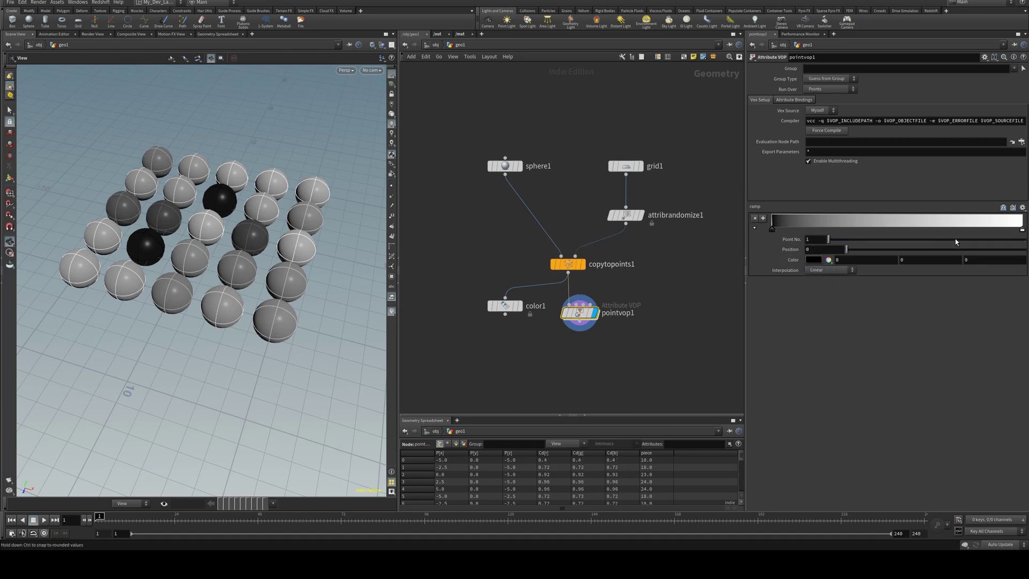
{"action": "left_click", "coordinate": [842, 220]}
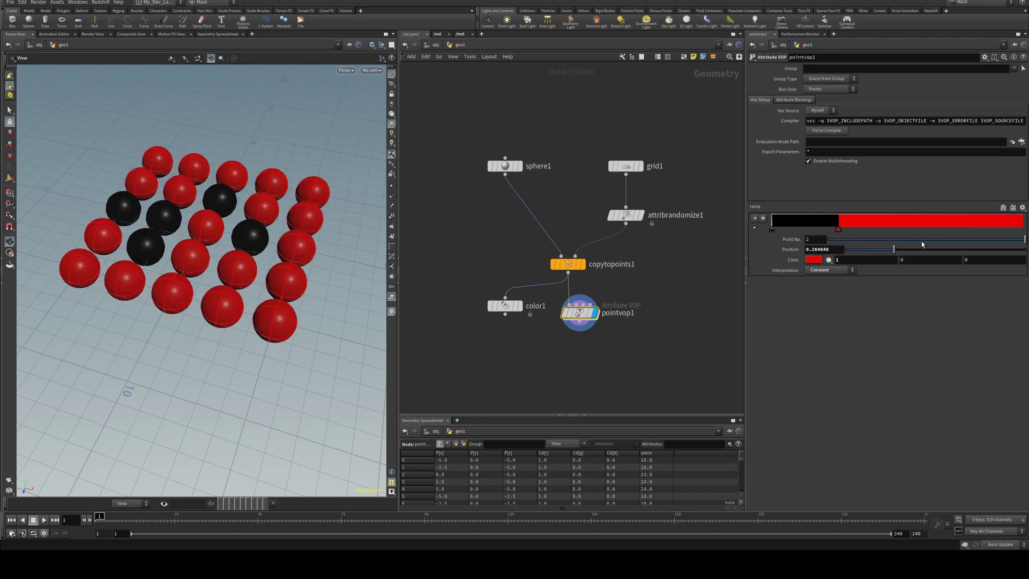
{"action": "left_click_drag", "start_coordinate": [1022, 229], "coordinate": [929, 232]}
{"action": "middle_click_drag", "start_coordinate": [694, 310], "coordinate": [676, 285]}
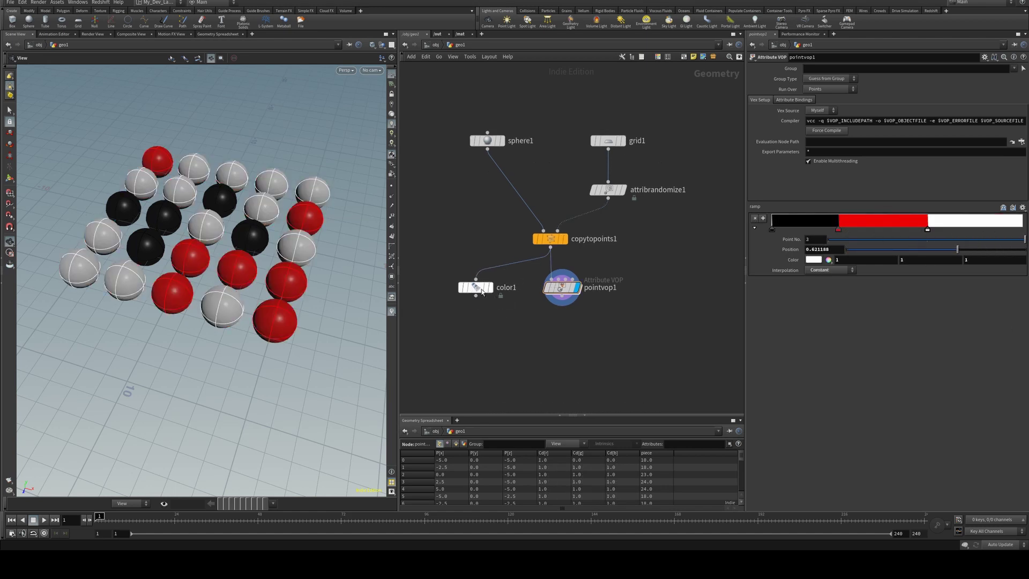
- Add an Attribute Wrangle below copytopoints1 and set it as the displayed node
{"action": "key", "text": "Tab"}
{"action": "type", "text": "atwran"}
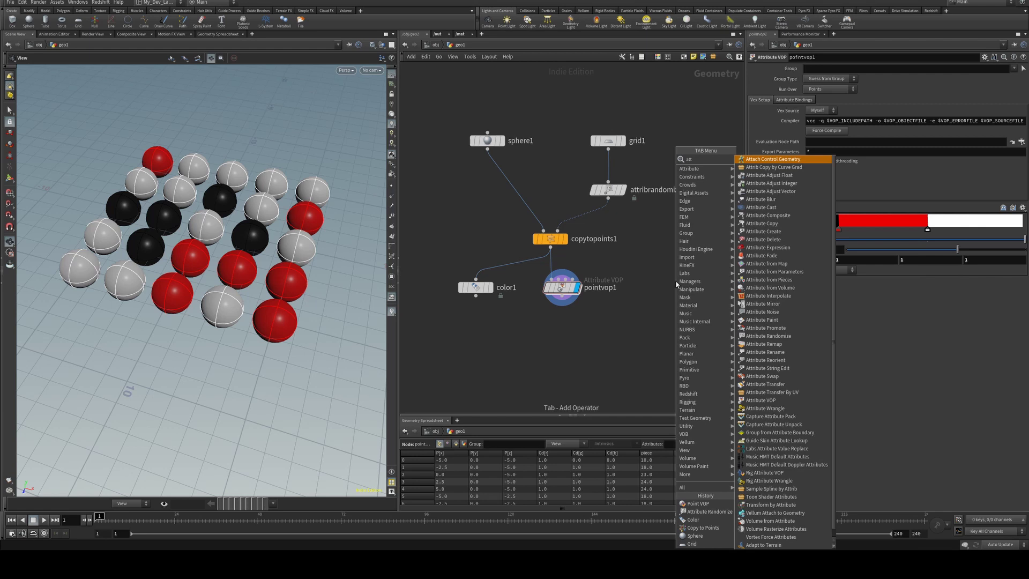
{"action": "key", "text": "Return"}
{"action": "left_click", "coordinate": [676, 285]}
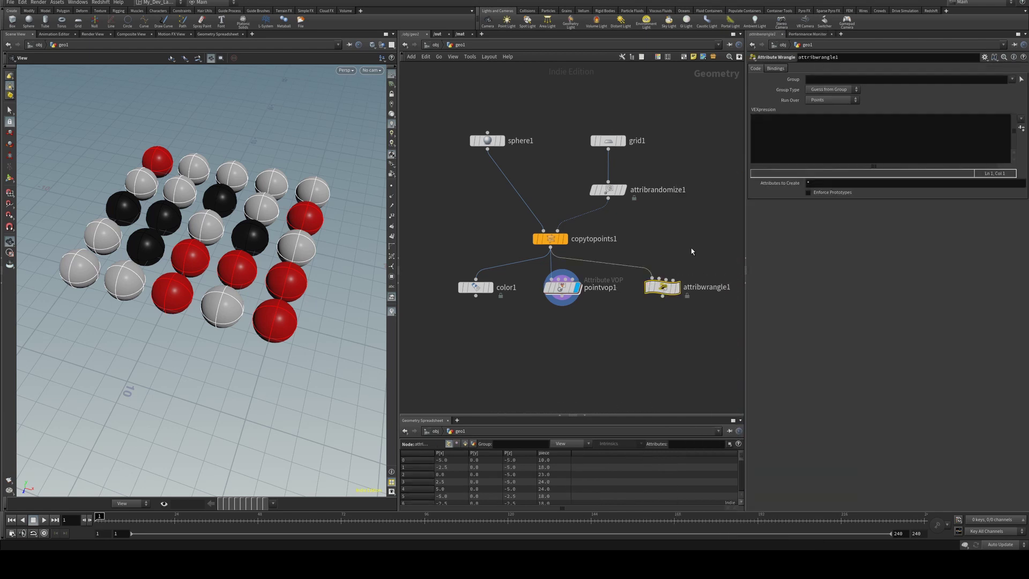
{"action": "key", "text": "h"}
{"action": "left_click", "coordinate": [649, 281]}
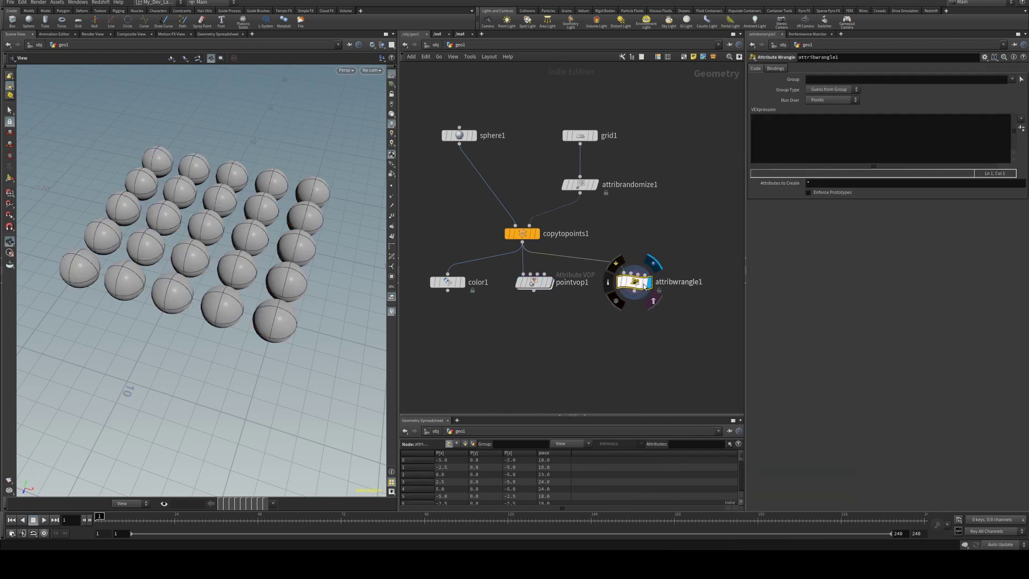
{"action": "left_click", "coordinate": [797, 126]}
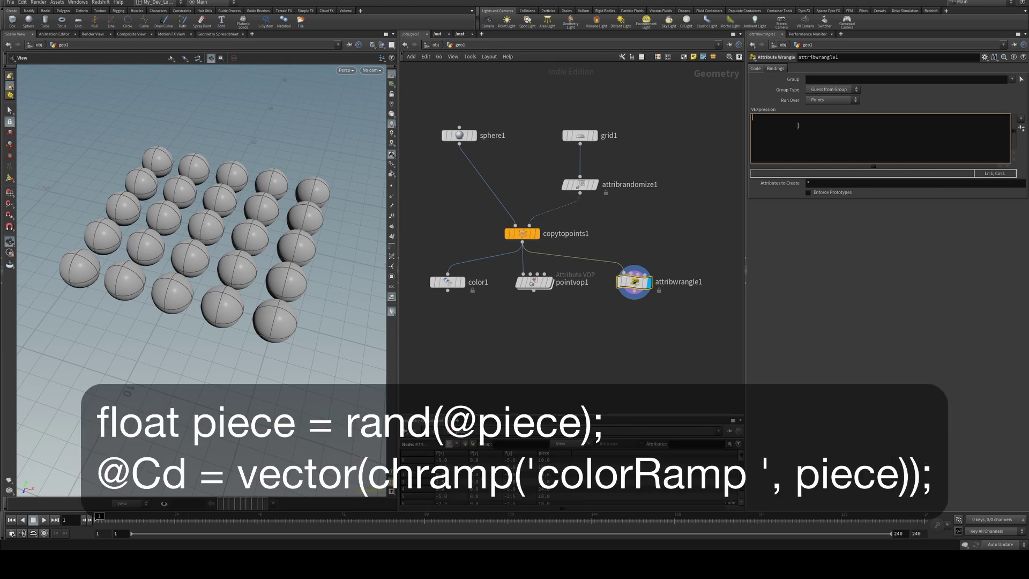
{"action": "type", "text": "float piece = rand"}
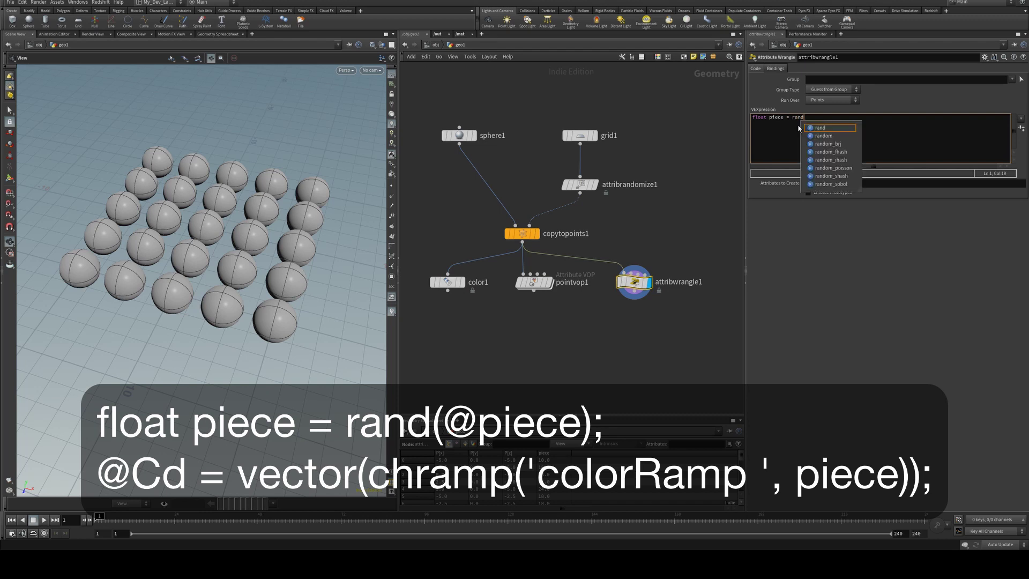
{"action": "type", "text": "(@piece"}
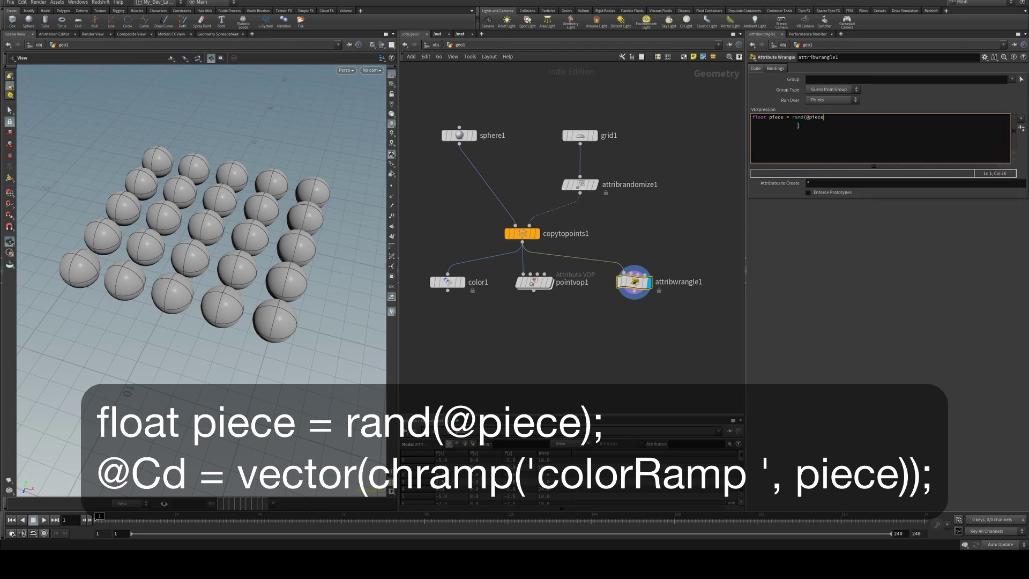
{"action": "type", "text": ");"}
{"action": "key", "text": "Return"}
{"action": "type", "text": "@"}
{"action": "type", "text": "Cd = vector"}
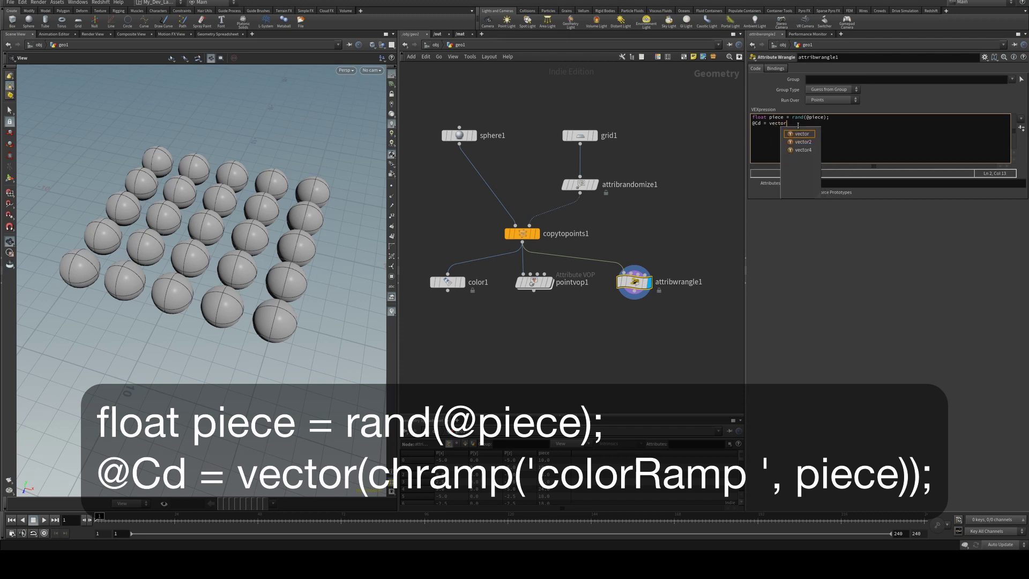
{"action": "type", "text": "(chra"}
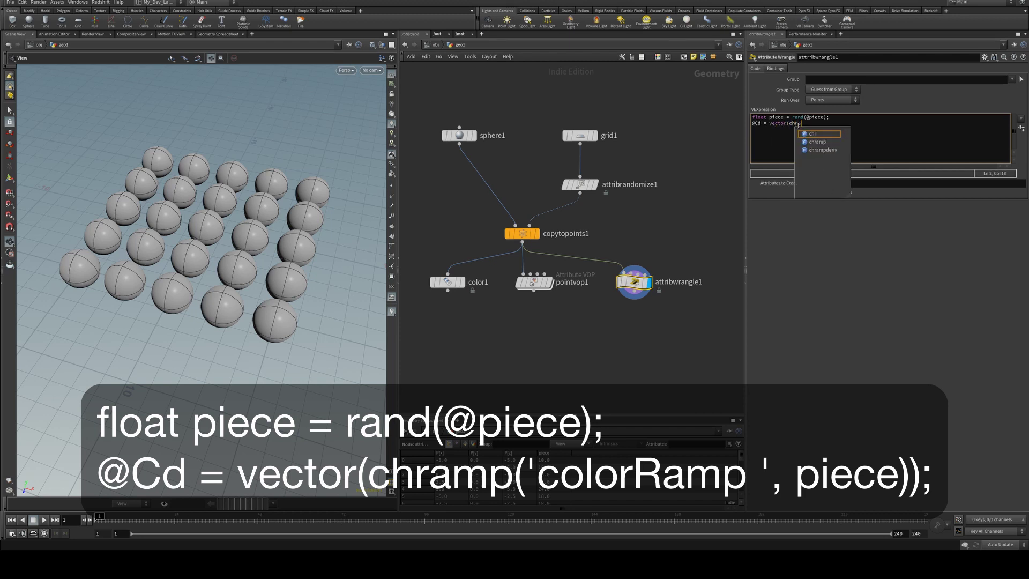
{"action": "type", "text": "mp('"}
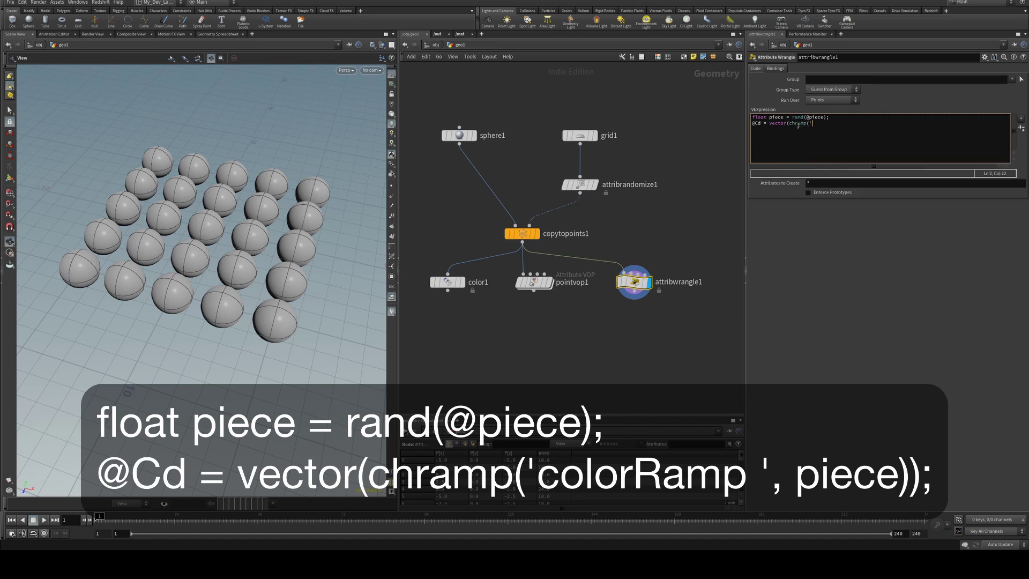
{"action": "type", "text": "colorRamp', piece));"}
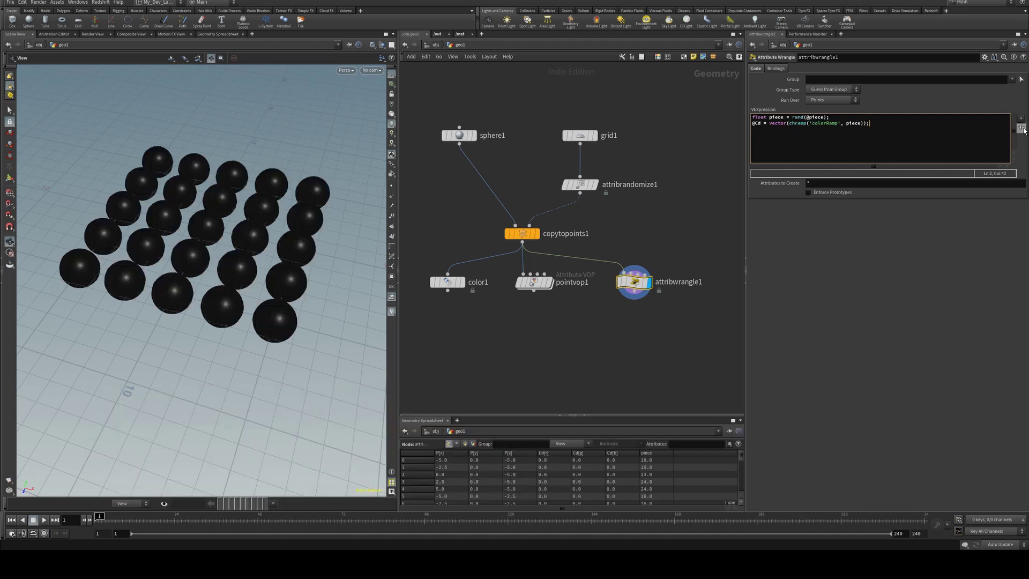
- Create the wrangle's colorRamp parameter and set it to Constant with black, red and white keys
{"action": "left_click", "coordinate": [1022, 129]}
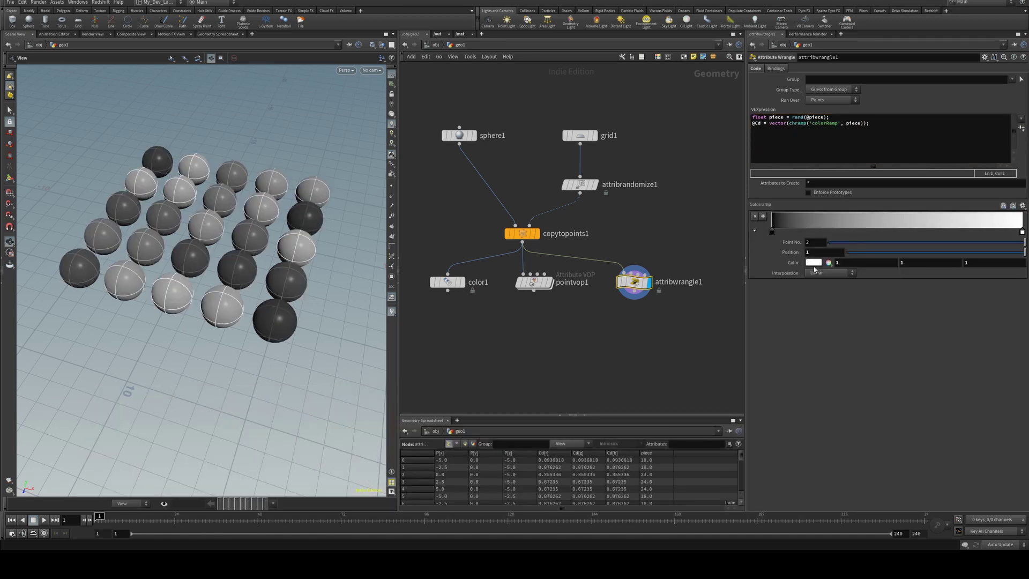
{"action": "left_click_drag", "start_coordinate": [1022, 231], "coordinate": [1021, 341]}
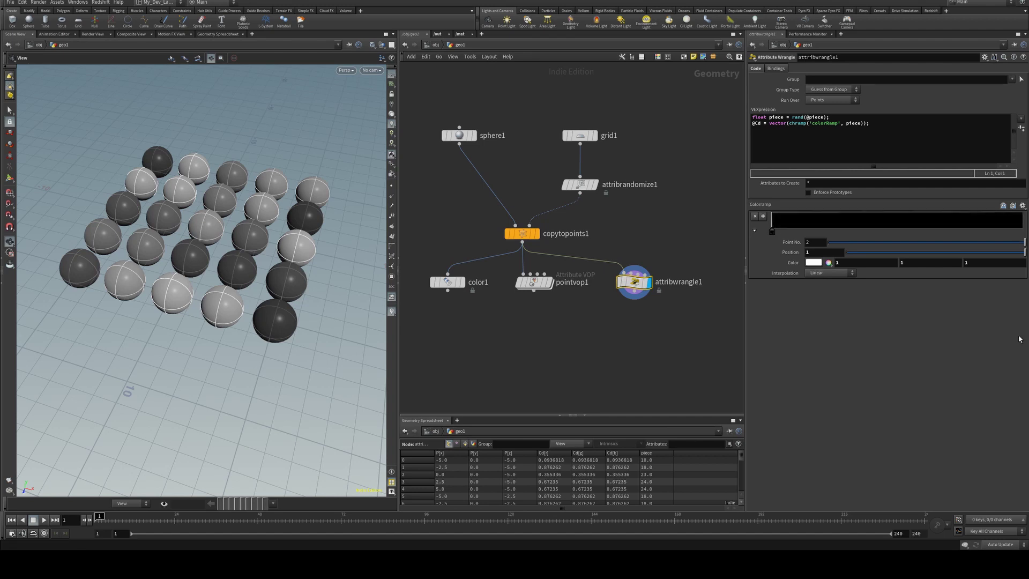
{"action": "left_click", "coordinate": [830, 273]}
{"action": "left_click", "coordinate": [835, 282]}
{"action": "left_click", "coordinate": [846, 222]}
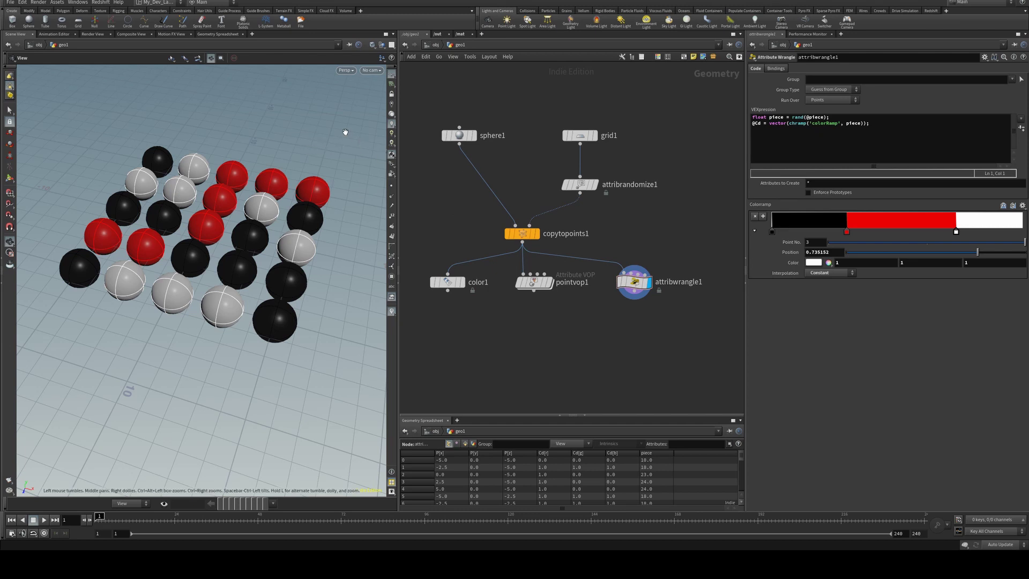
{"action": "left_click_drag", "start_coordinate": [210, 126], "coordinate": [225, 176]}
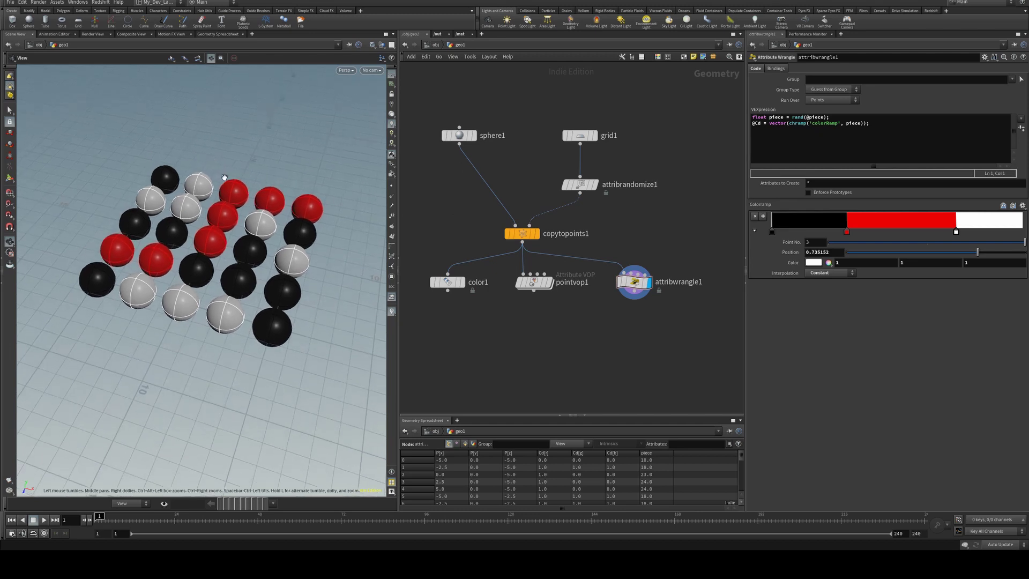
{"action": "left_click", "coordinate": [549, 282]}
{"action": "left_click", "coordinate": [463, 282]}
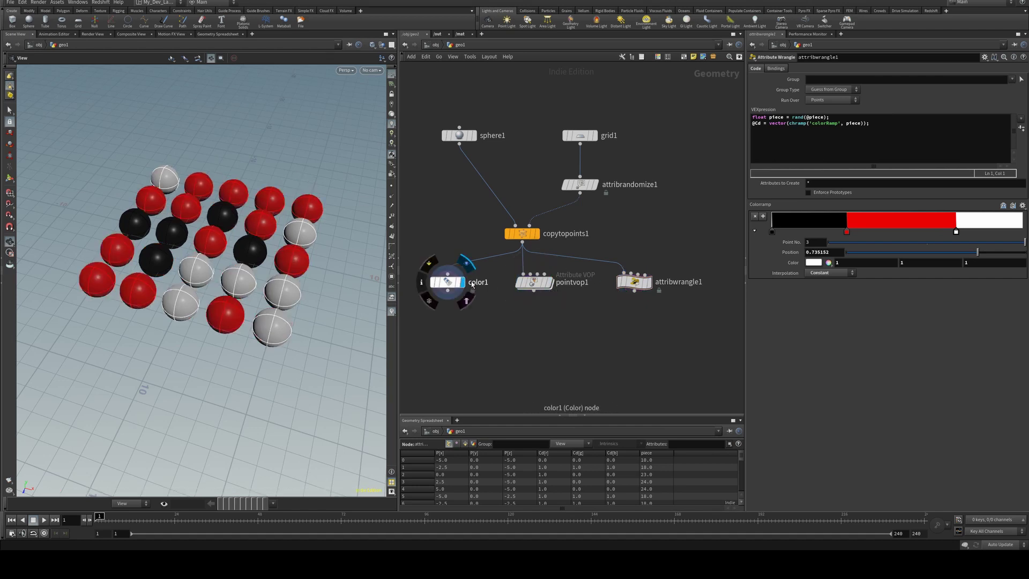
{"action": "left_click", "coordinate": [549, 282]}
{"action": "left_click", "coordinate": [648, 286]}
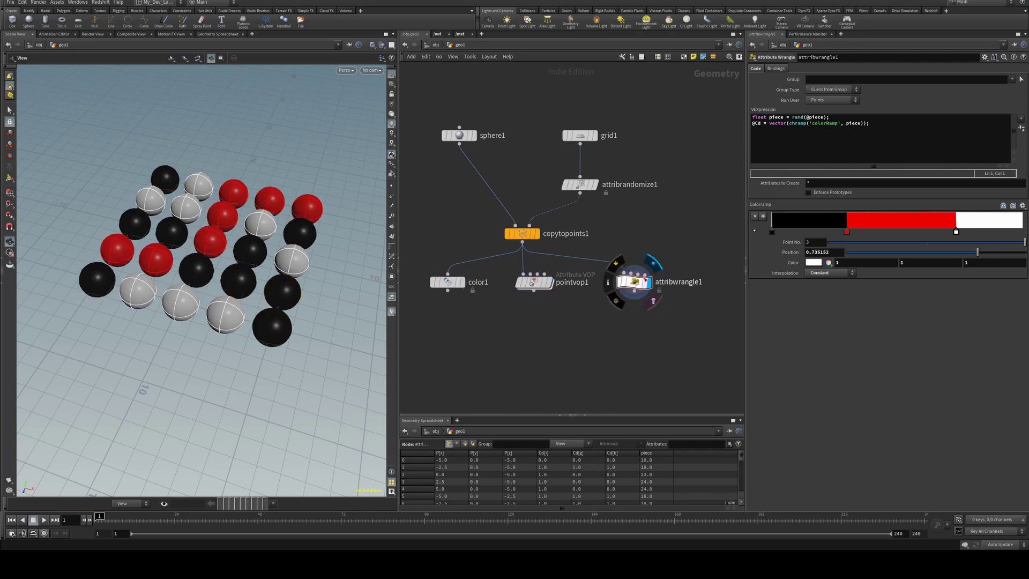